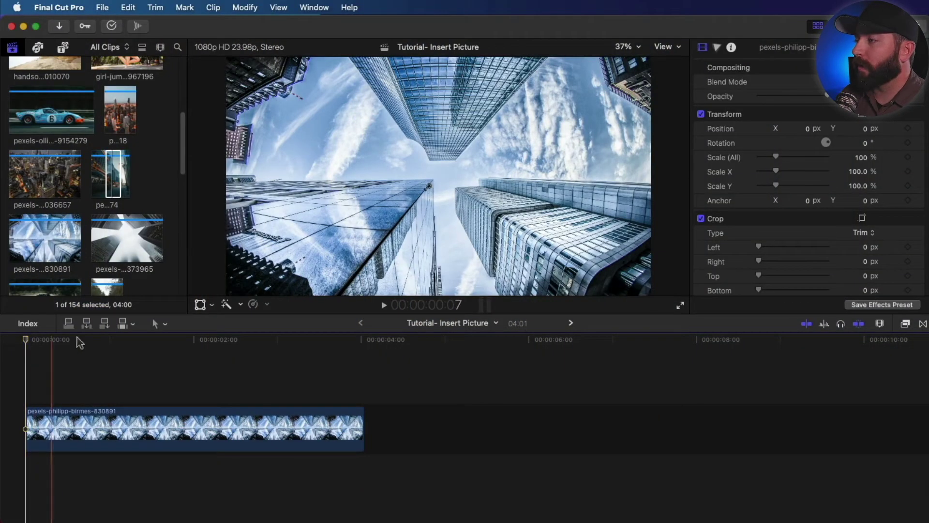
Connect the blue race car clip above the storyline, slide it later, then delete it.
scroll(85, 286, "down", 1)
left_click(113, 160)
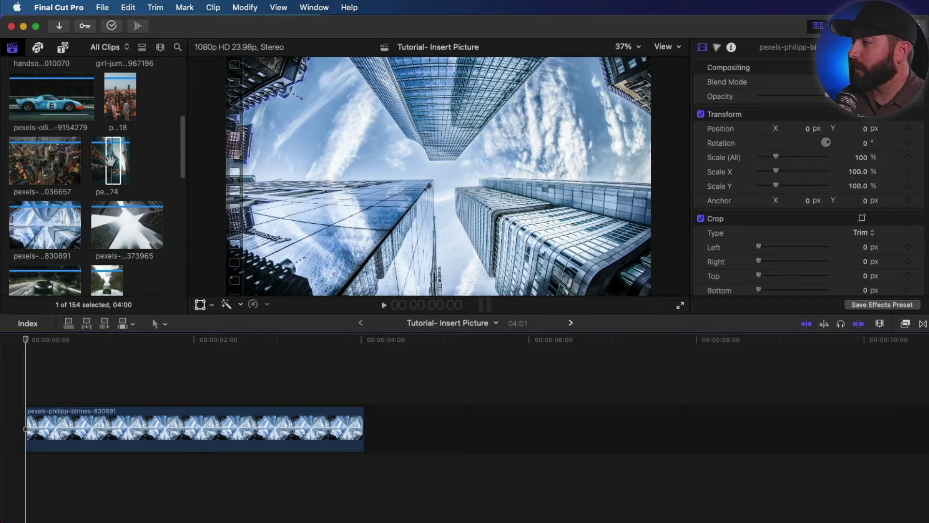
scroll(72, 195, "up", 2)
left_click(41, 151)
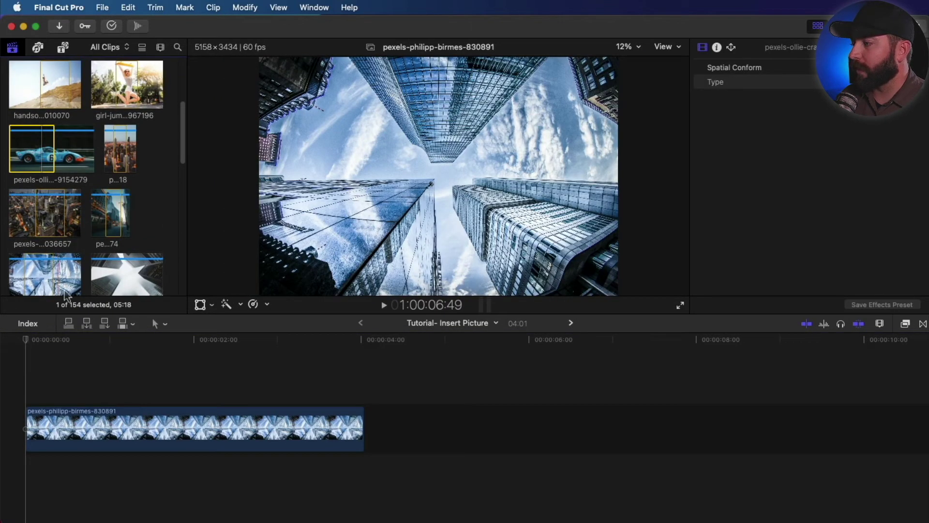
left_click(68, 327)
left_click_drag(84, 392, 165, 392)
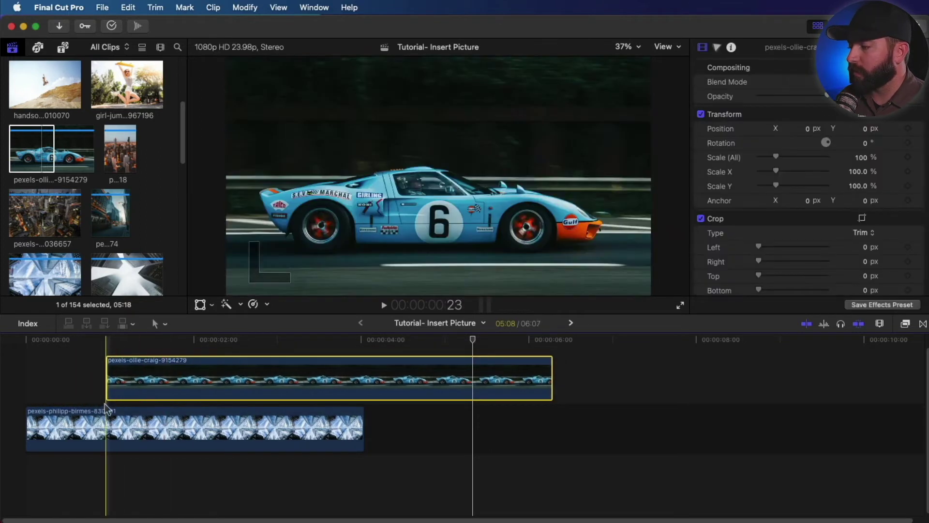
left_click_drag(118, 390, 144, 385)
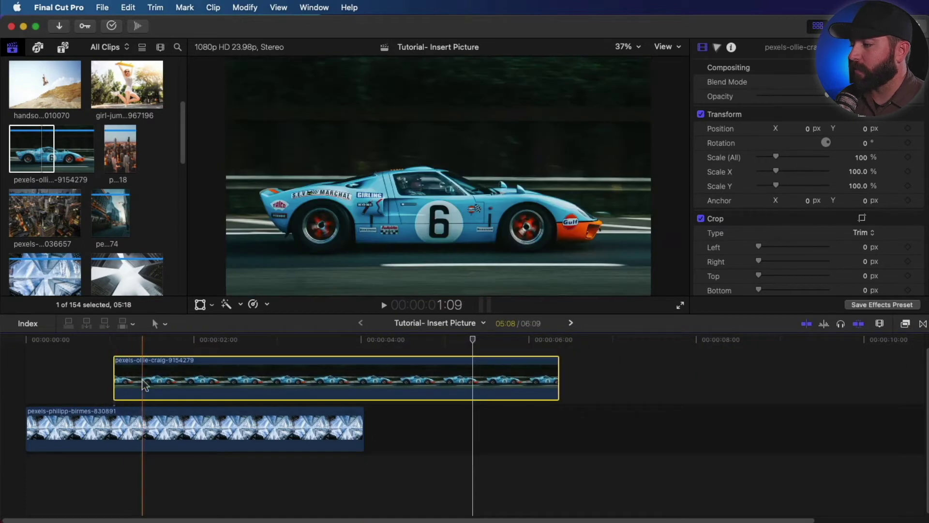
key("Delete")
left_click(68, 373)
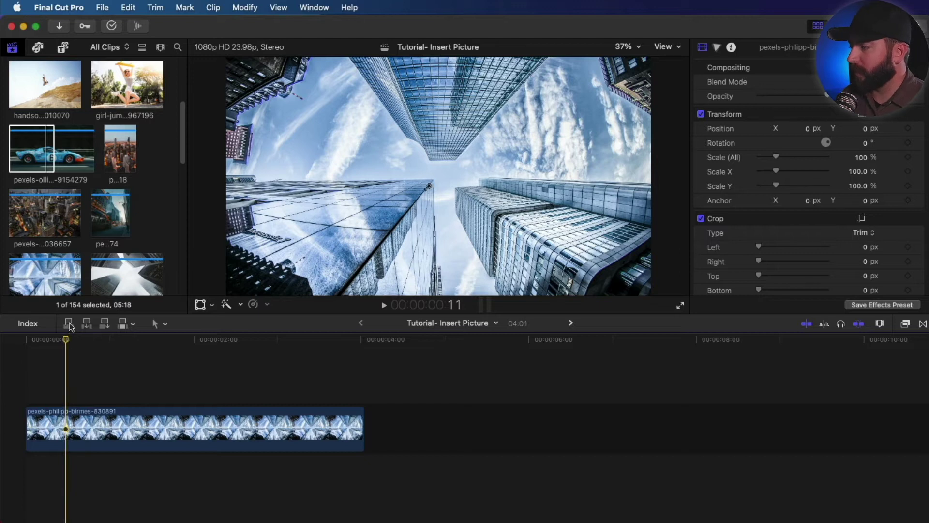
Try connecting and inserting the race car clip at the playhead, undoing each attempt.
key("q")
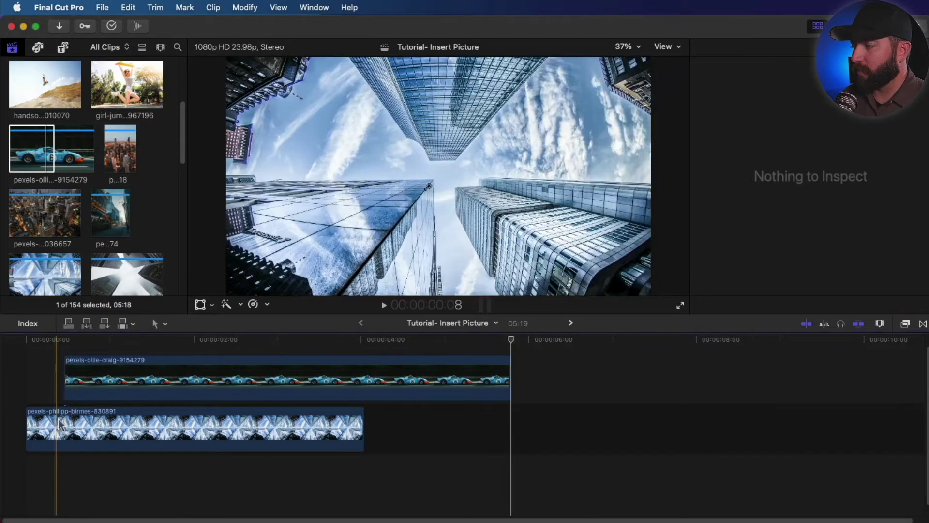
key("super+z")
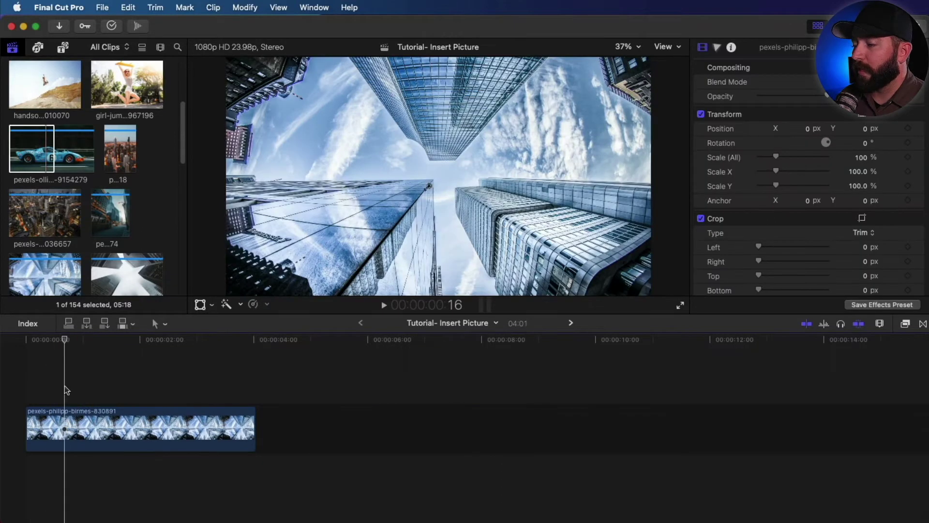
left_click(88, 324)
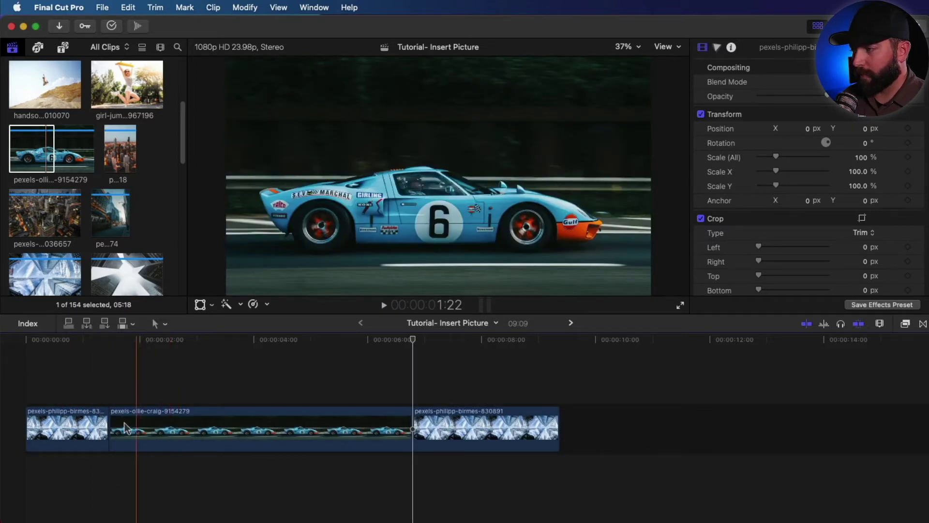
key("ctrl+z")
key("ctrl+z")
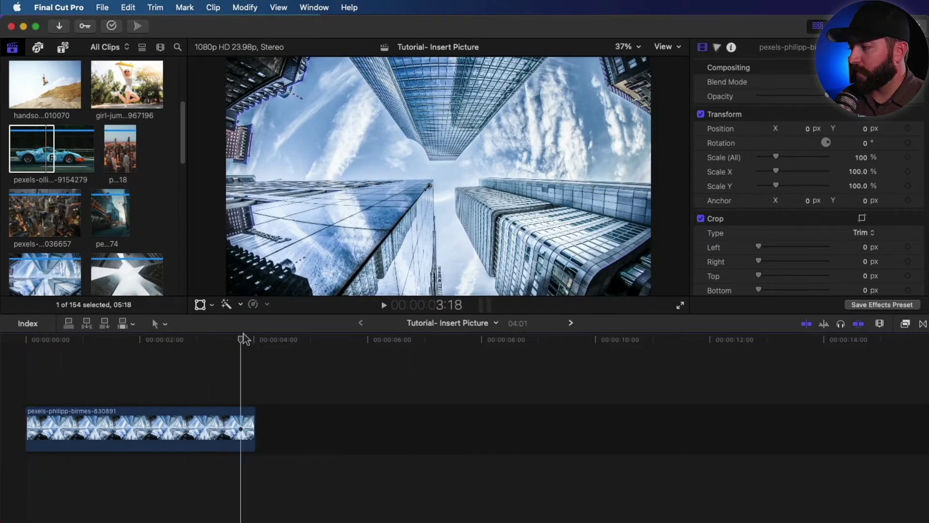
left_click(21, 350)
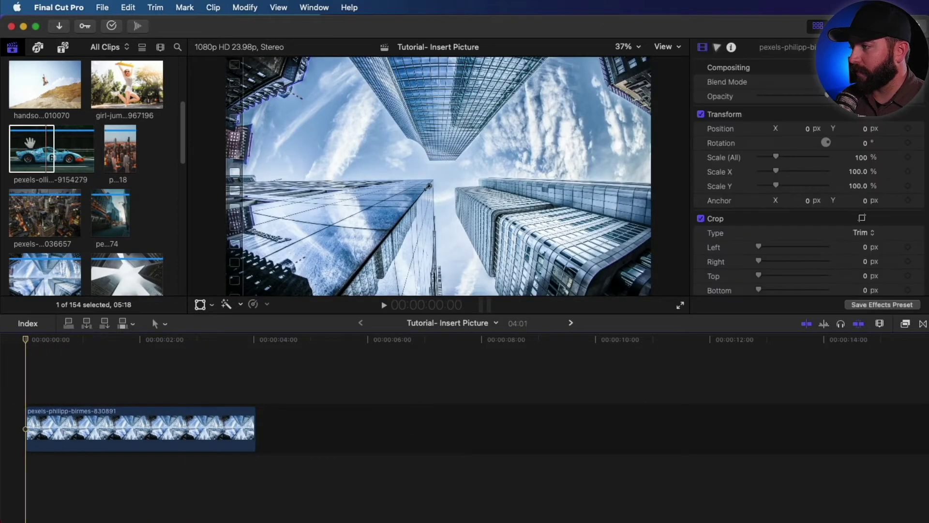
Insert the car clip twice at the timeline start, then undo both inserts.
left_click(87, 326)
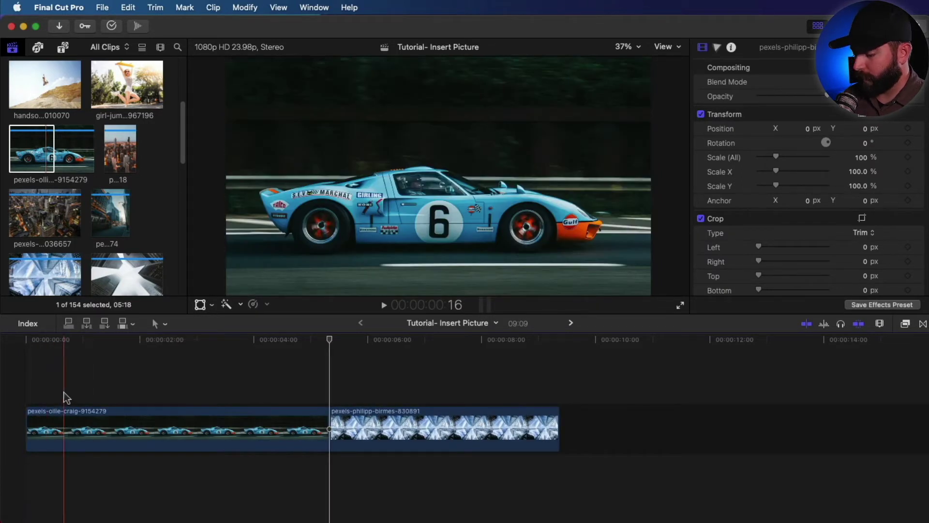
key("w")
key("w")
key("w")
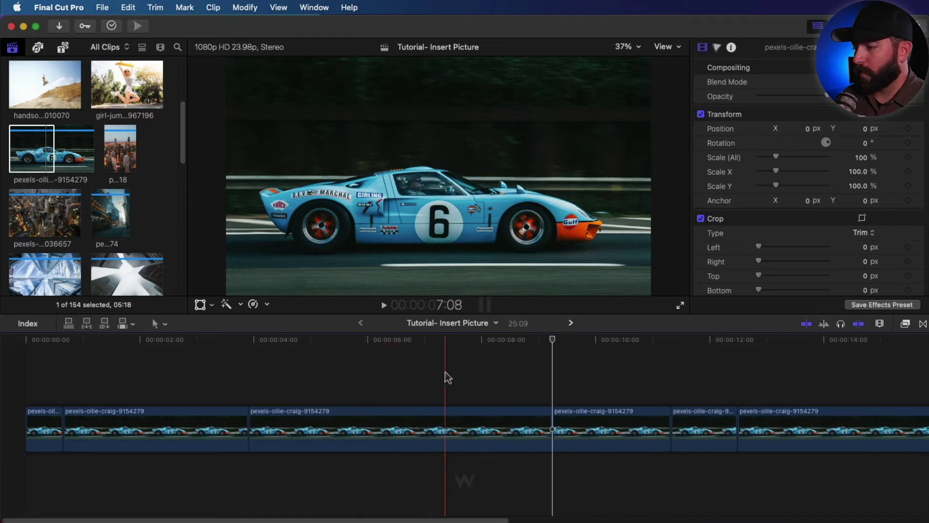
key("super+z")
key("super+z")
key("super+z")
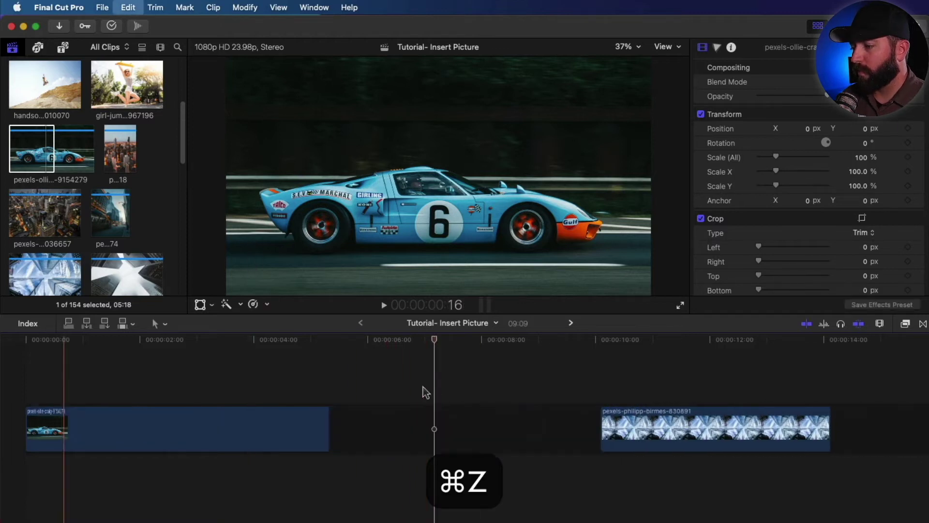
key("super+z")
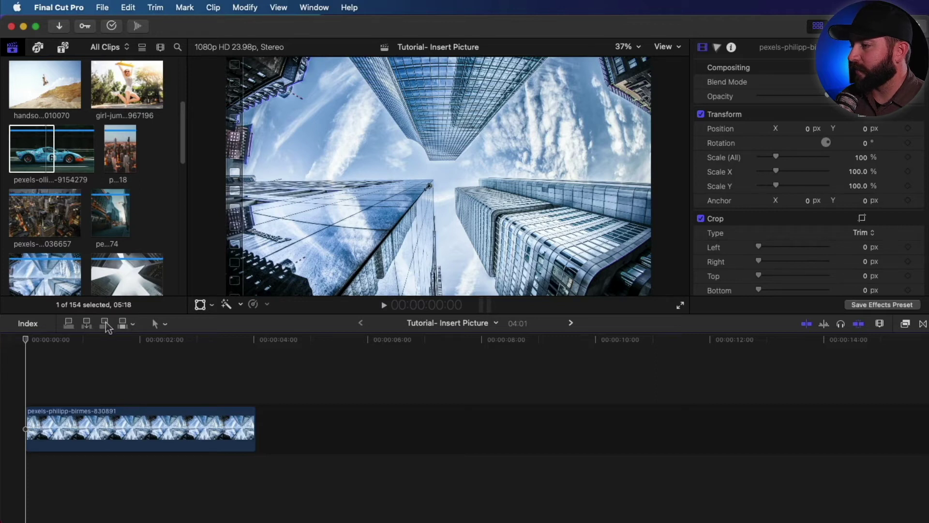
Append the race car clip to the end of the project.
left_click(105, 324)
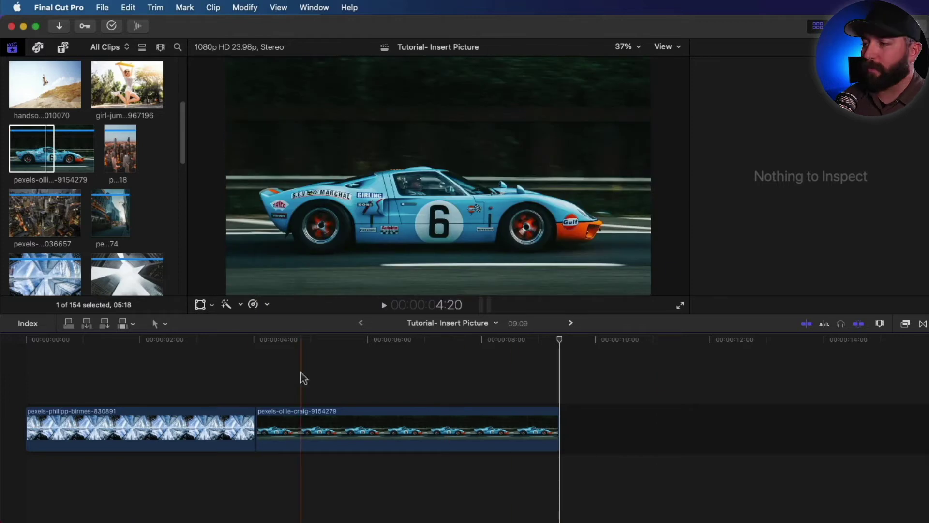
left_click(30, 156)
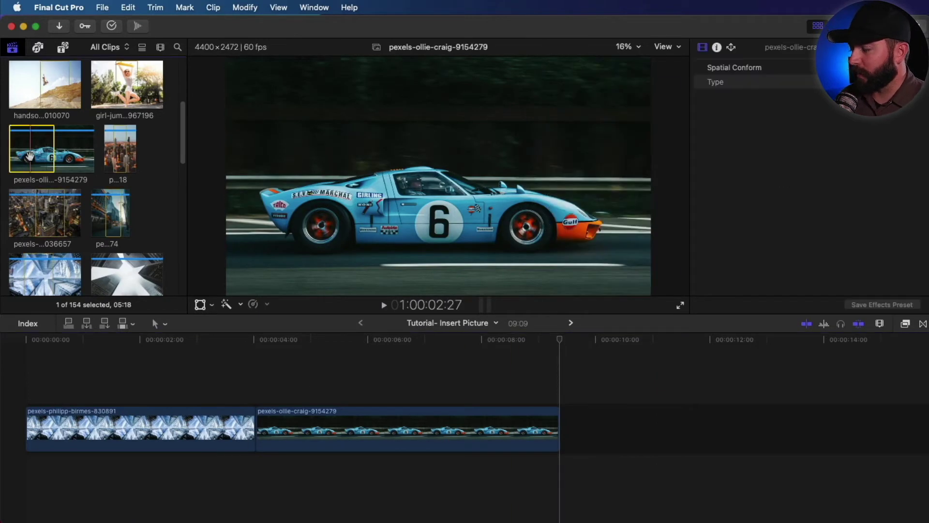
key("e")
key("e")
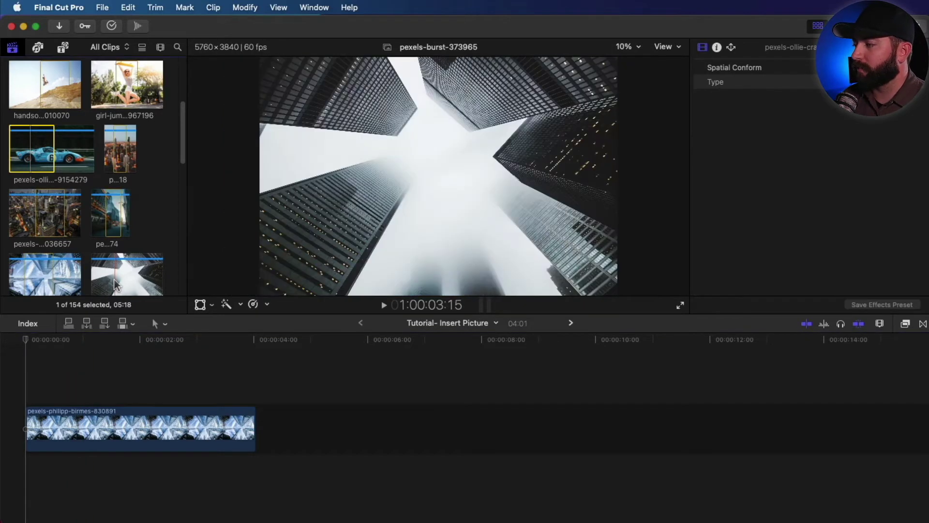
Overwrite the skyscraper clip with the car clip, undo it, then overwrite again with D.
left_click(125, 331)
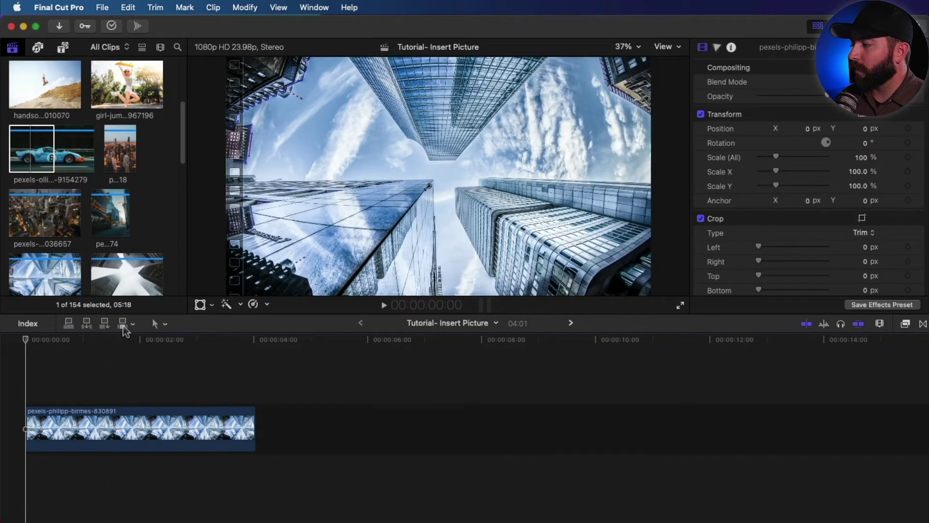
left_click(124, 330)
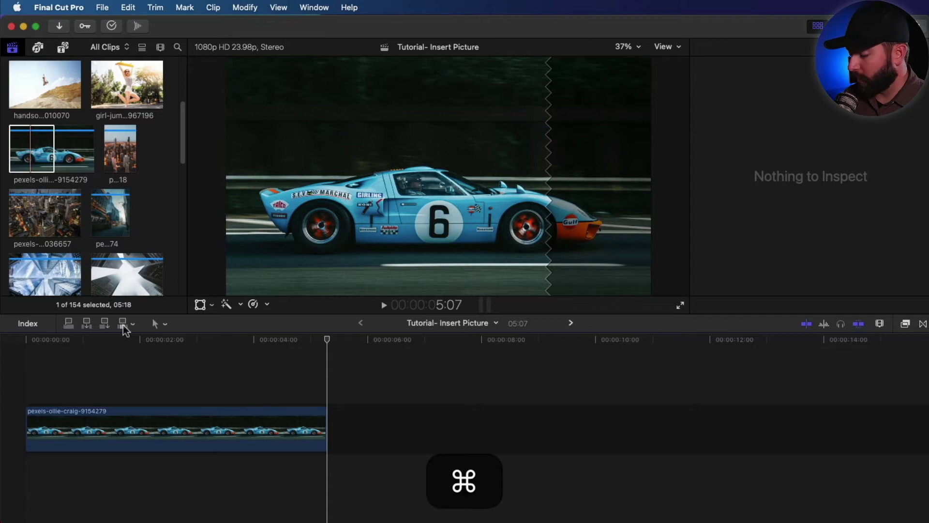
key("super+z")
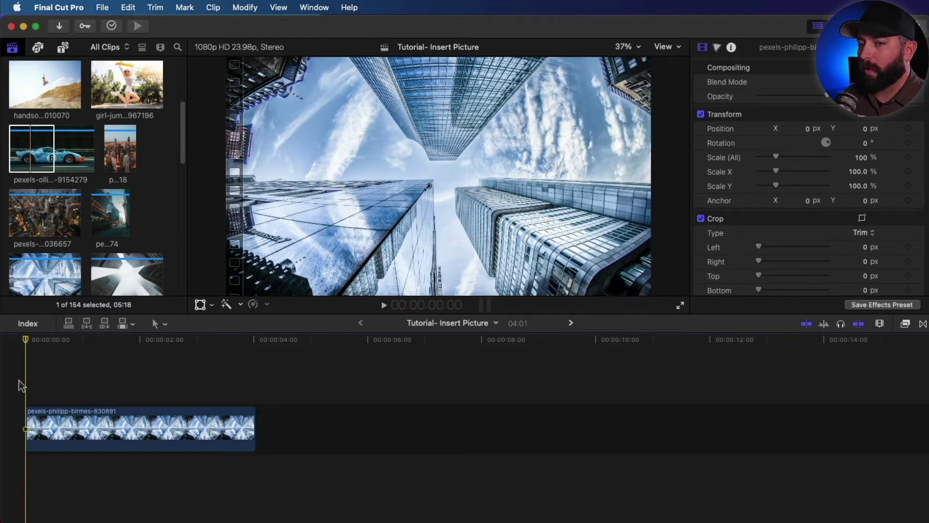
key("d")
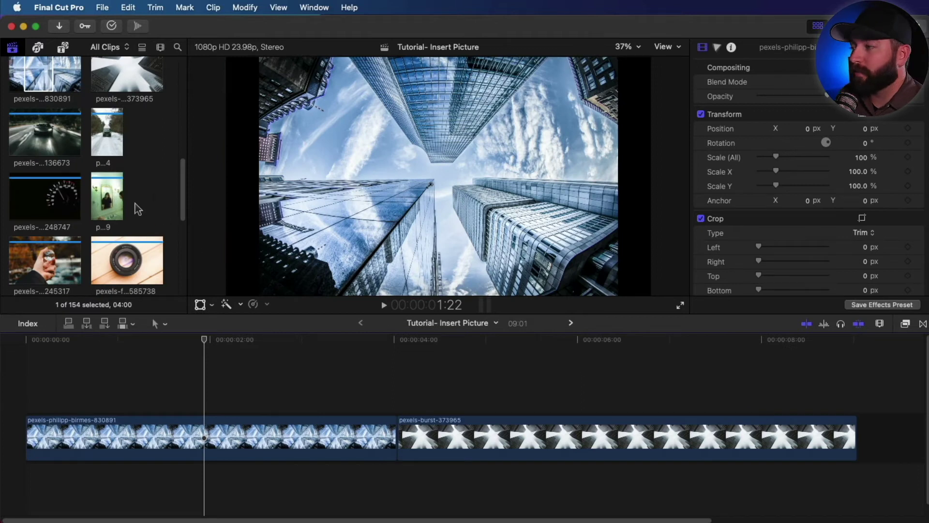
left_click(114, 201)
left_click_drag(49, 135, 398, 438)
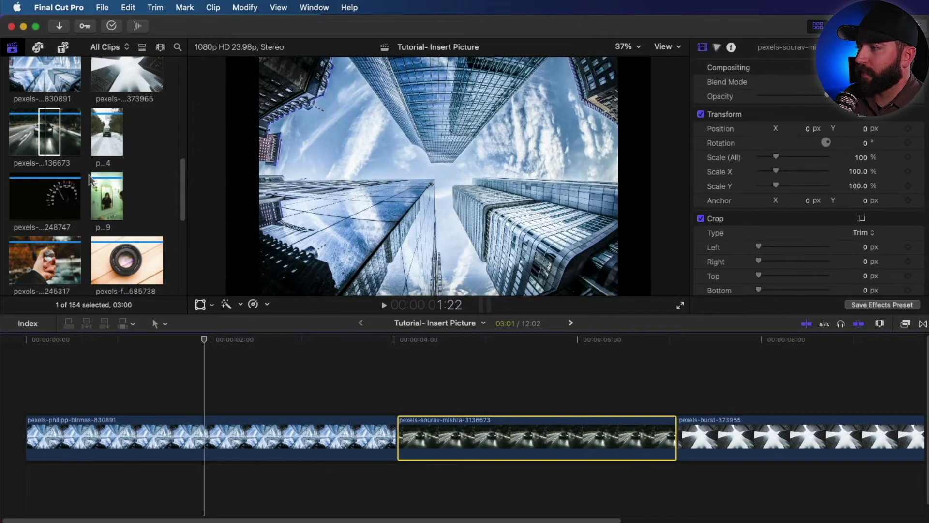
left_click_drag(54, 137, 338, 383)
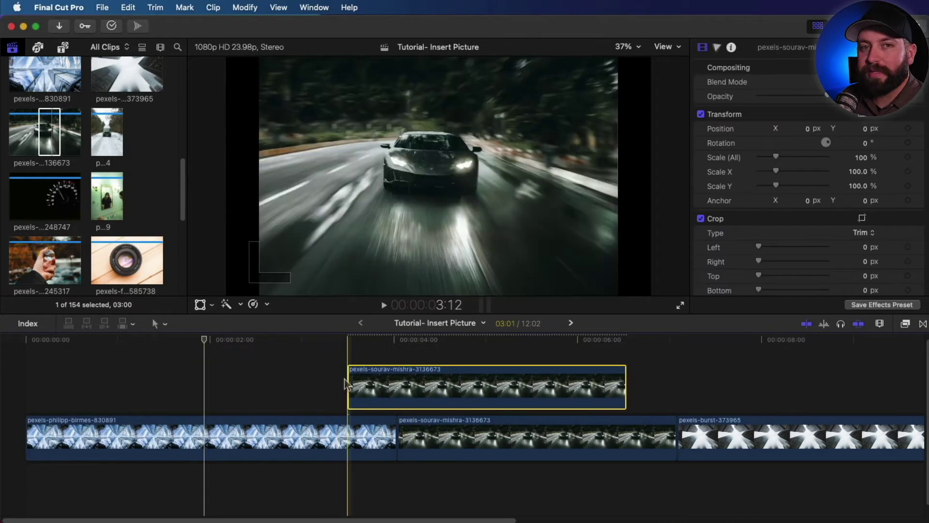
key("super+z")
key("super+z")
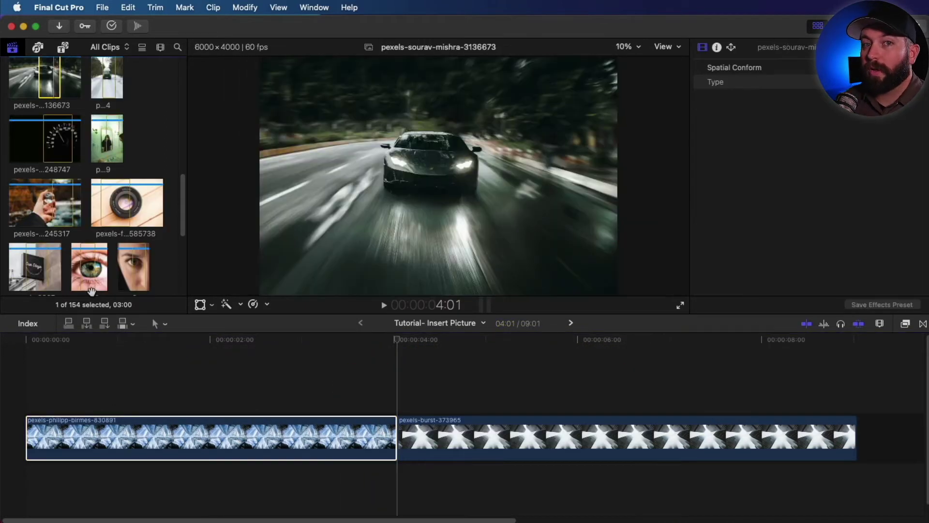
Replace the first timeline clip with the speedometer clip.
left_click(58, 140)
scroll(87, 286, "down", 2)
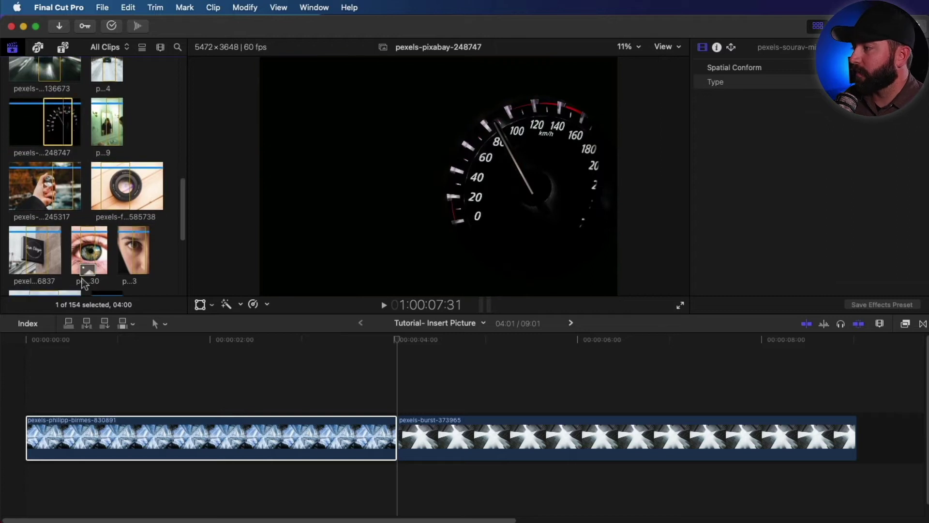
left_click_drag(85, 283, 69, 430)
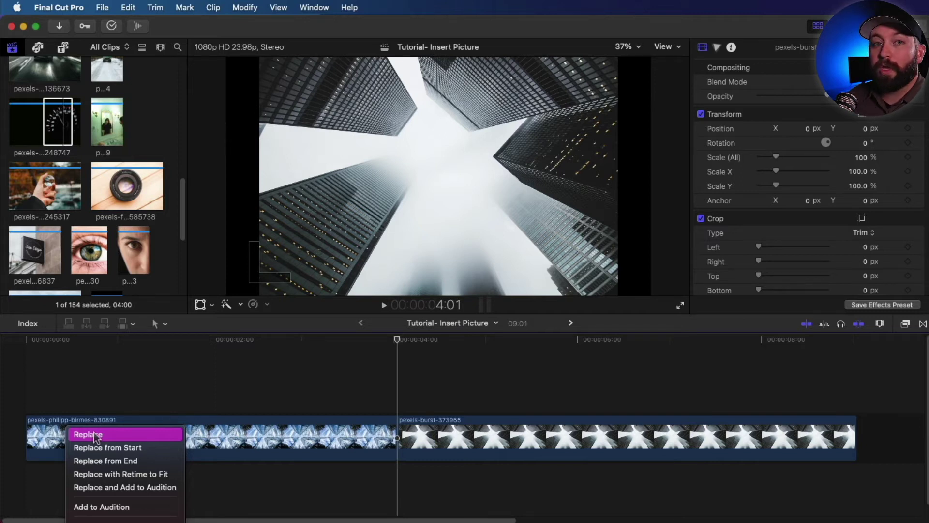
left_click(73, 434)
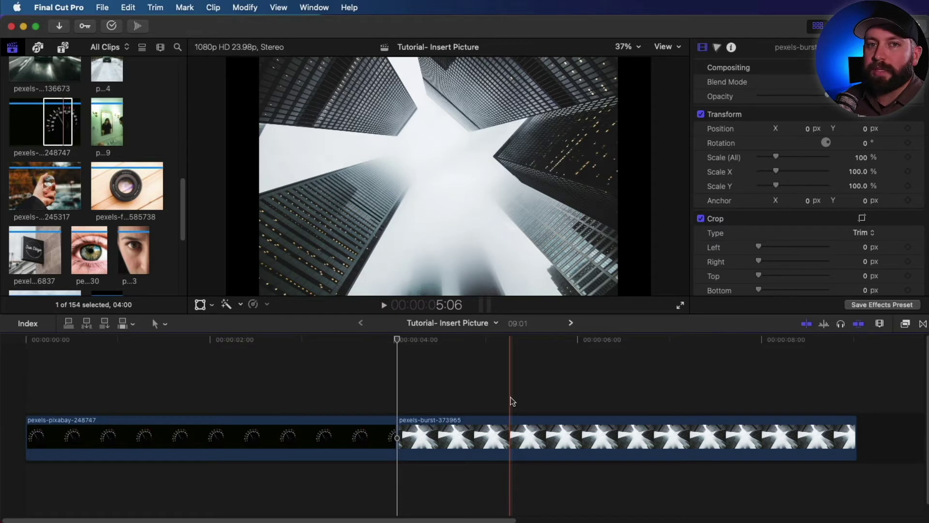
Replace the speedometer clip with lens photo pexels-fuadi-afif-1585738, aligned from its start.
key("cmd+1")
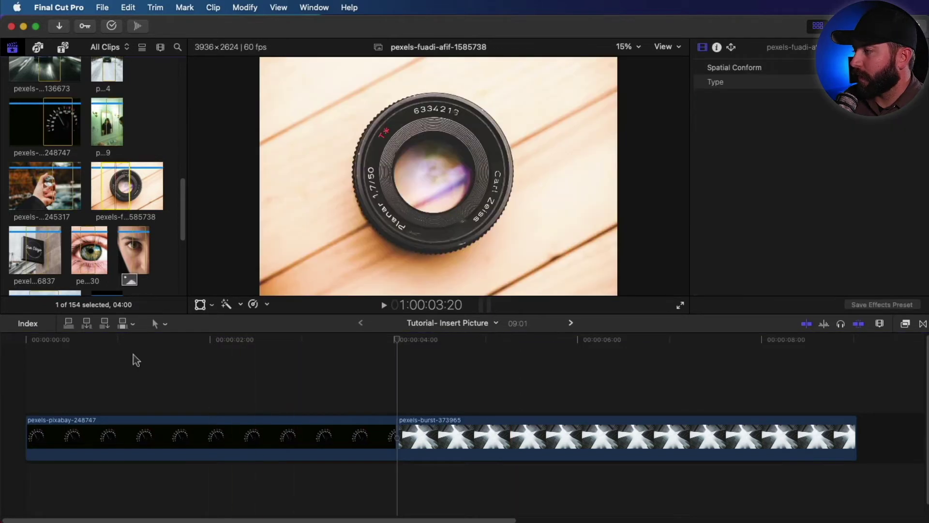
left_click(77, 433)
left_click_drag(145, 400, 127, 416)
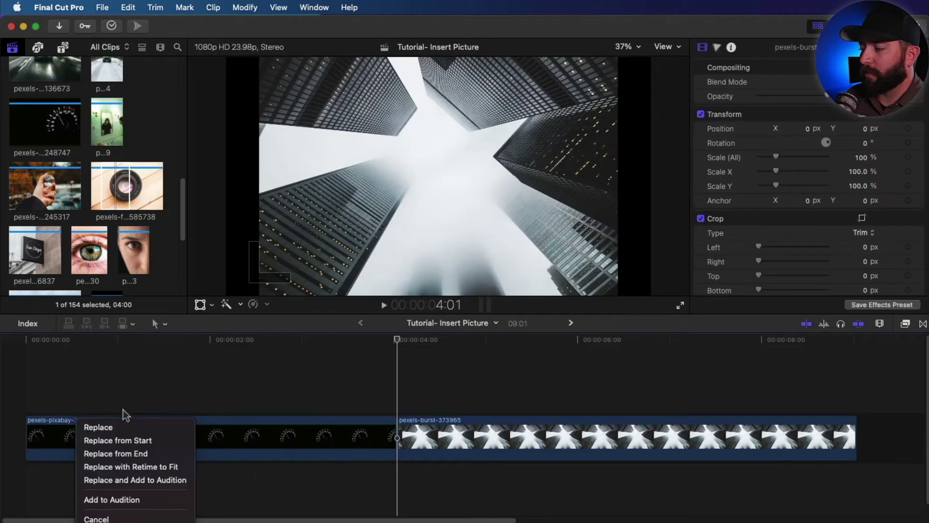
left_click(127, 440)
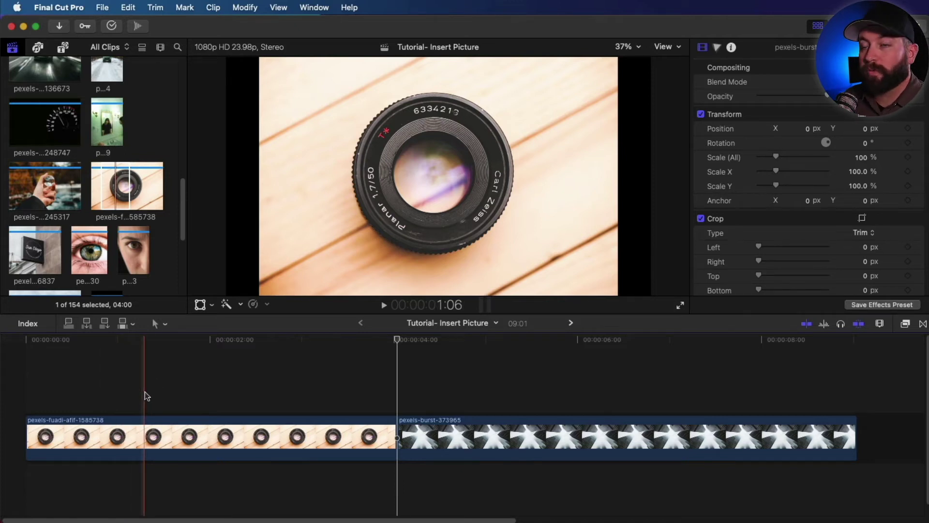
Swap the opening clip for the crystal-ball clip, then for night car clip pexels-sourav-mishra-3136673.
left_click_drag(62, 188, 85, 425)
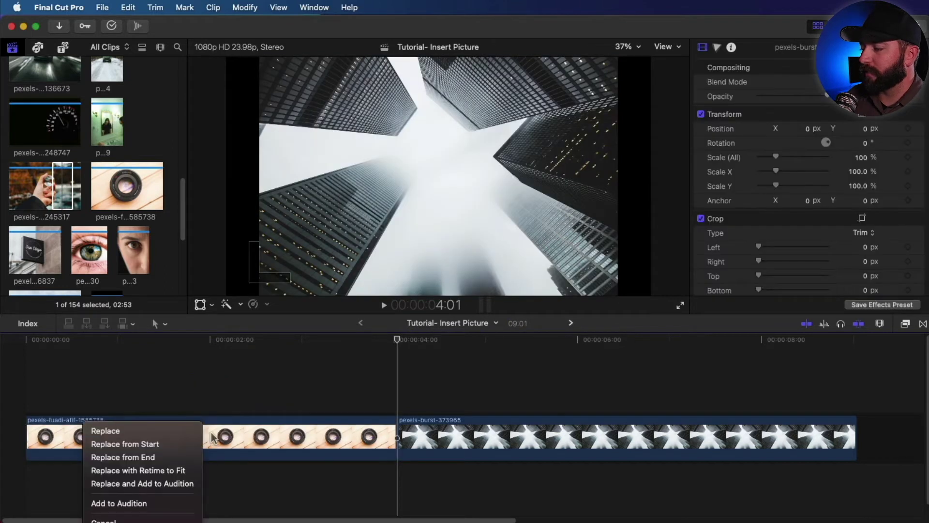
left_click(174, 457)
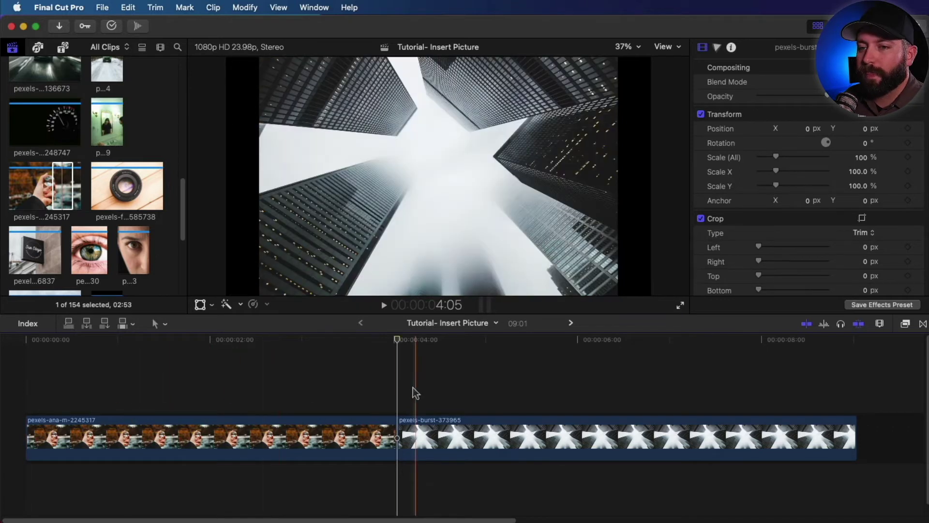
left_click_drag(414, 436, 83, 436)
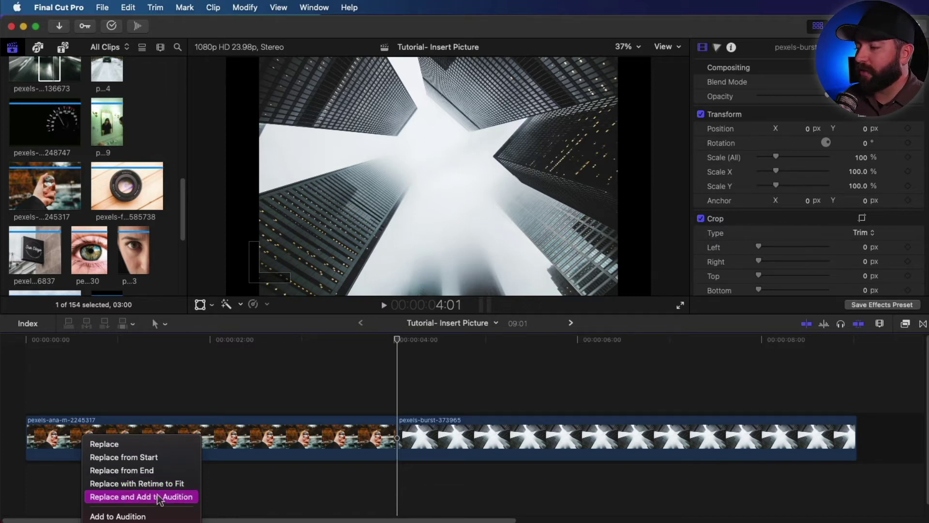
left_click(157, 497)
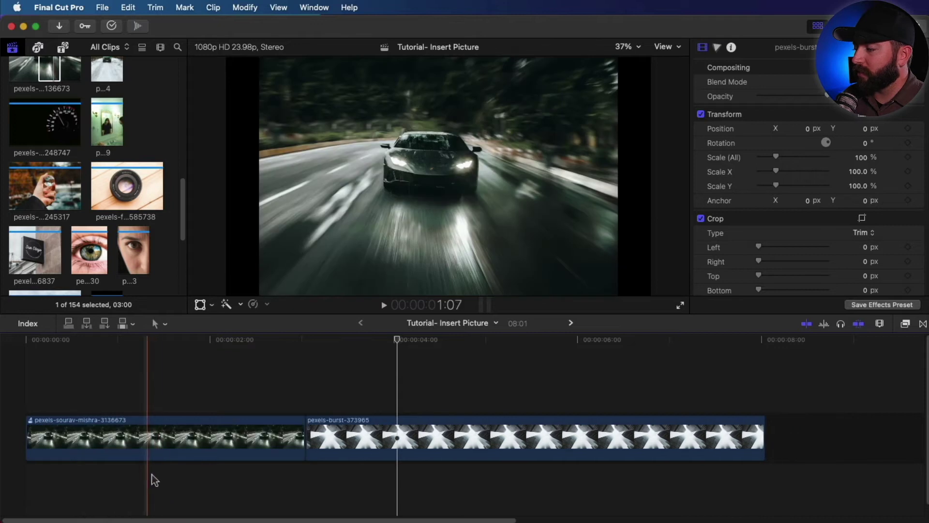
Compare the crystal-ball and car picks in the opening clip's audition.
left_click(31, 421)
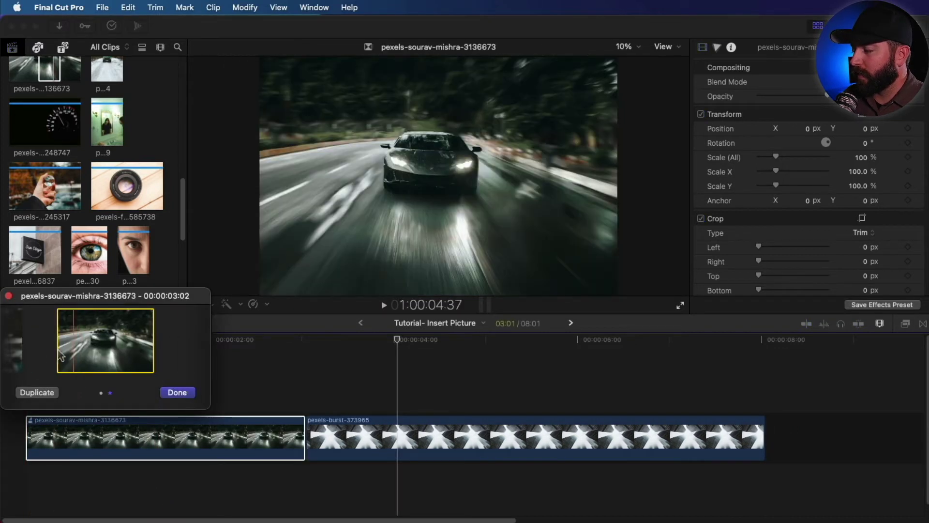
left_click(194, 350)
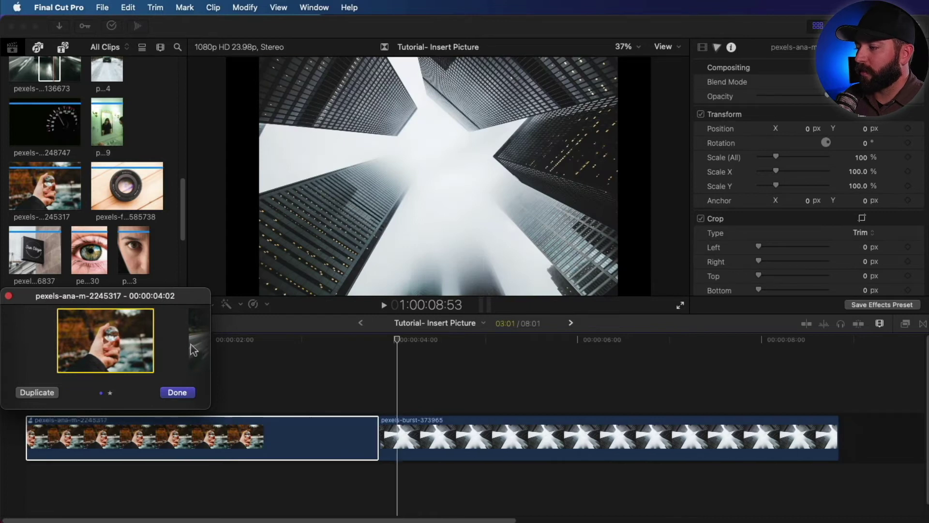
left_click(194, 350)
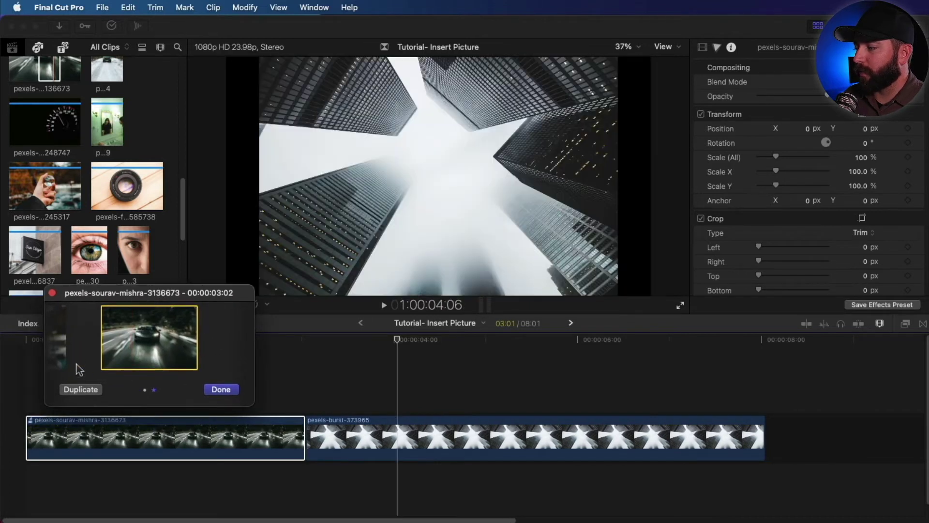
left_click(78, 366)
left_click(242, 341)
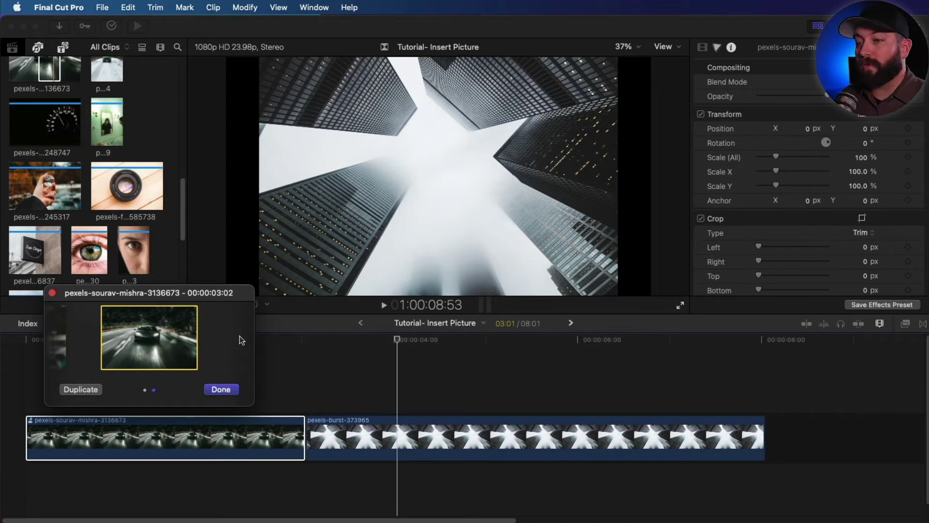
left_click(112, 121)
Add the snowy van clip as an audition pick, cycle the picks, and accept crystal-ball.
left_click_drag(109, 69, 81, 431)
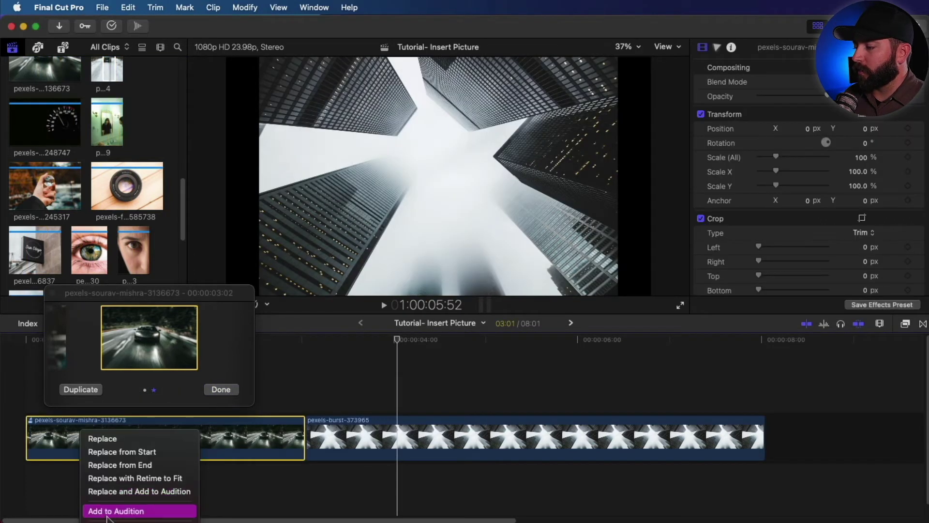
left_click(134, 511)
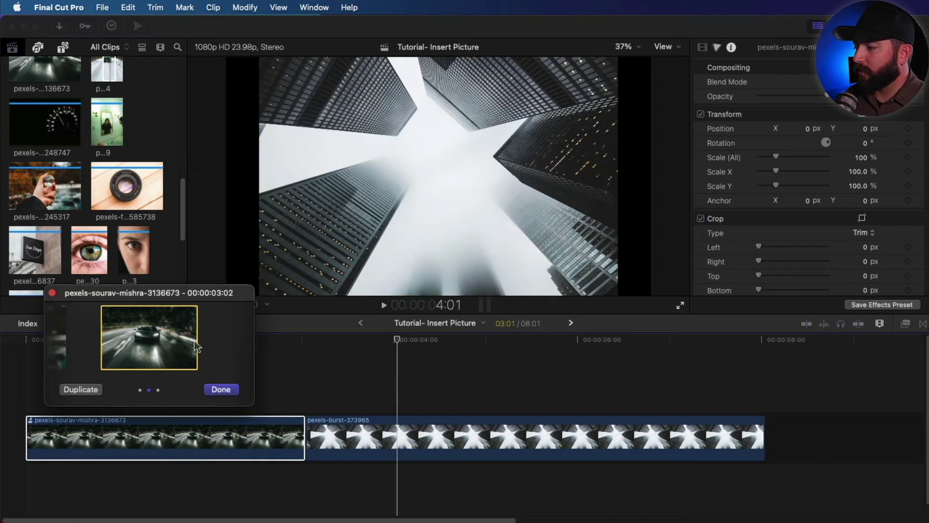
left_click(211, 341)
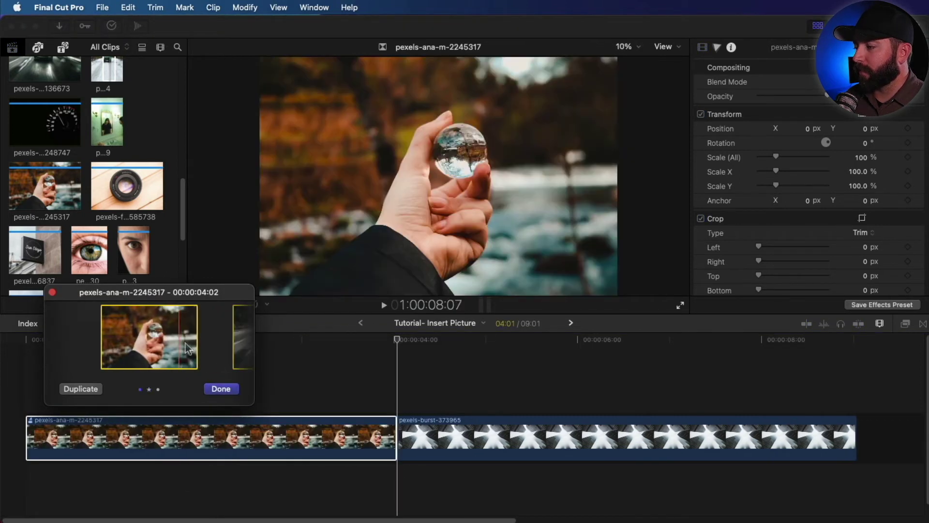
left_click(236, 344)
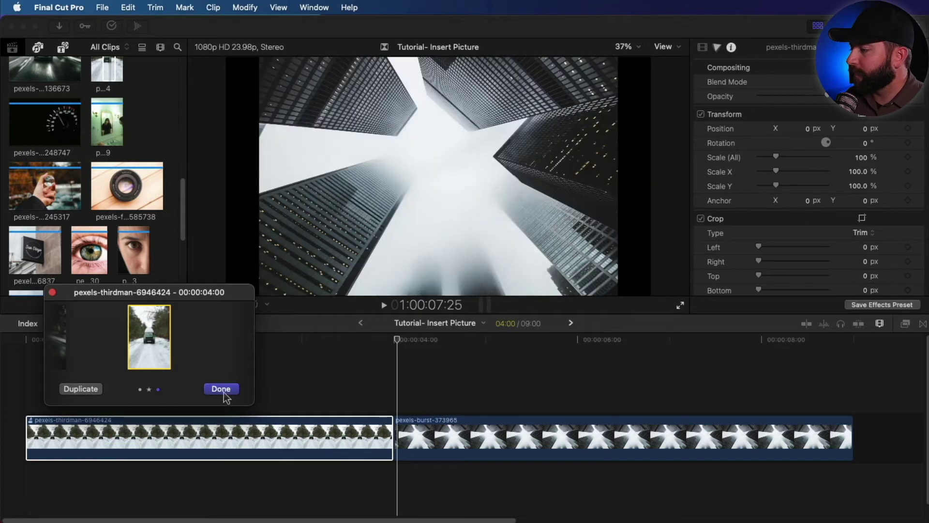
left_click(77, 358)
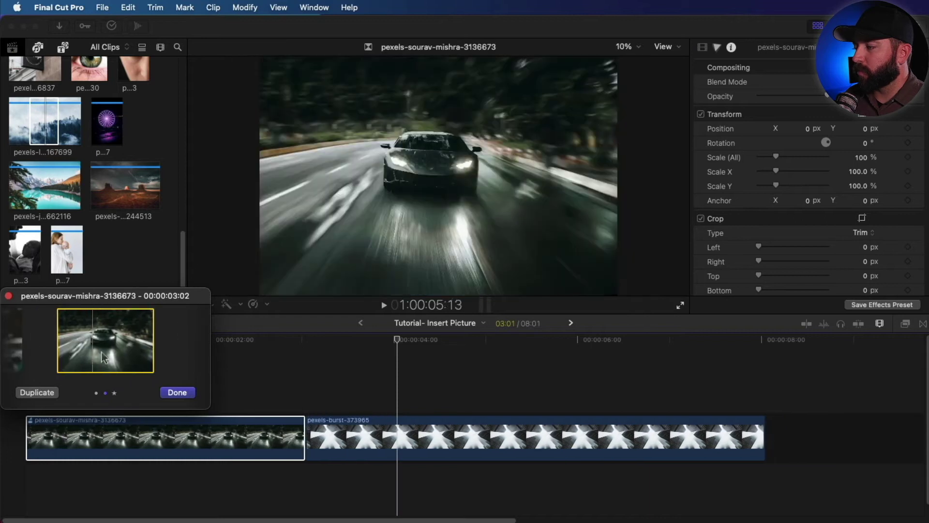
key("Left")
left_click(177, 392)
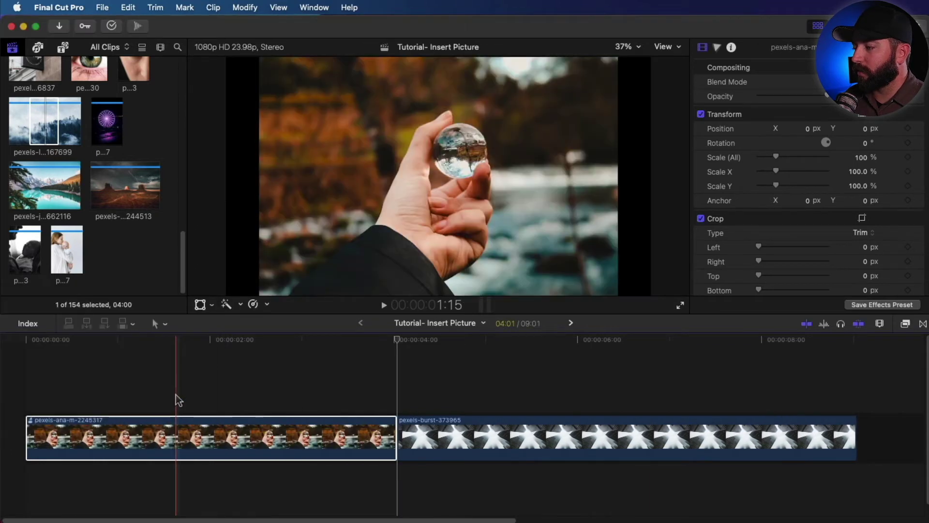
Finalize the audition so the crystal-ball pick becomes a regular clip.
right_click(76, 433)
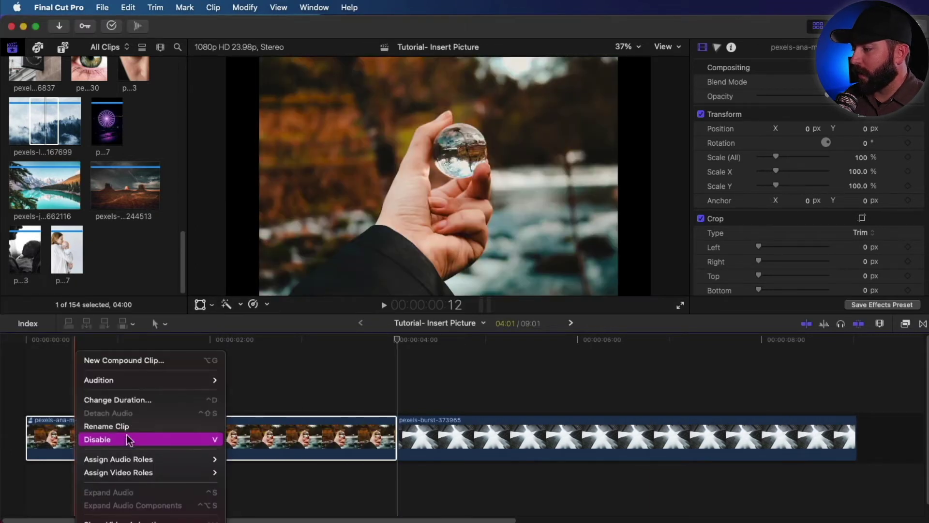
mouse_move(135, 380)
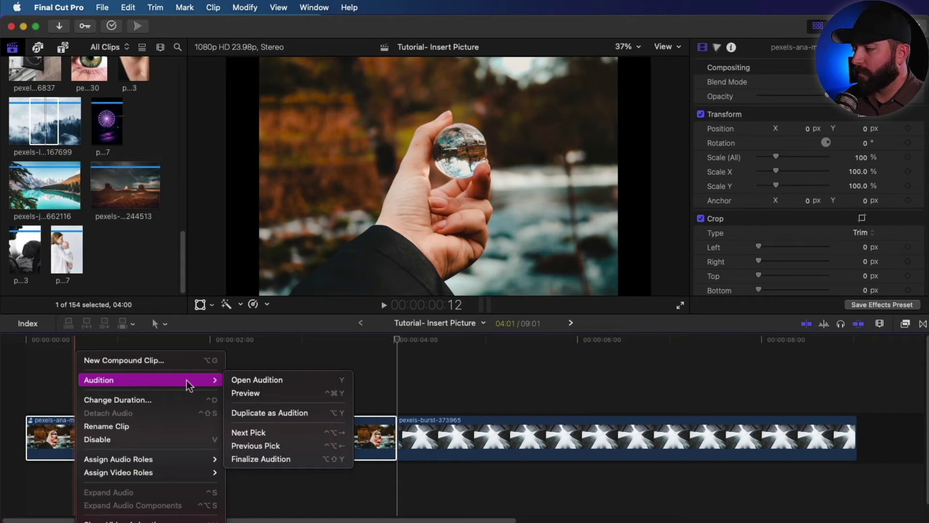
left_click(289, 458)
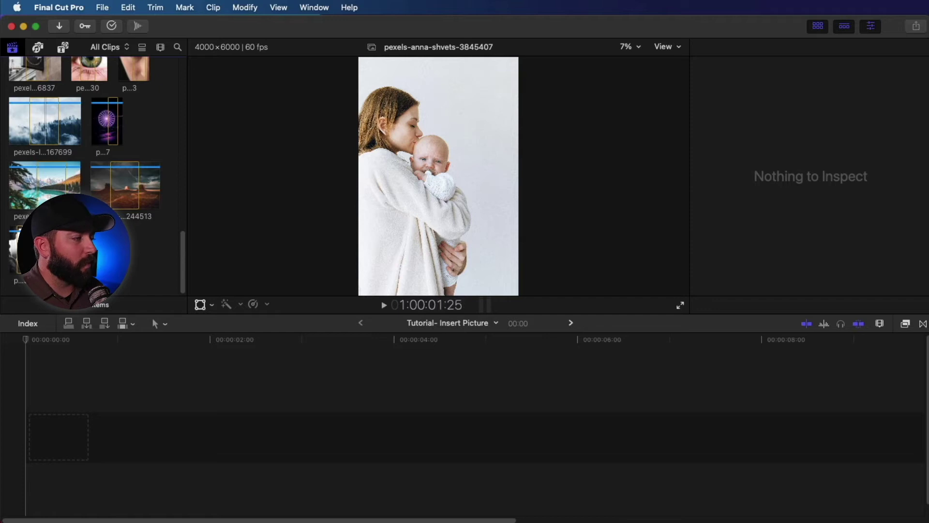
Add pexels-anna-shvets-3845407 to the empty timeline and set its Position X to -611.2 px.
left_click_drag(20, 252, 29, 438)
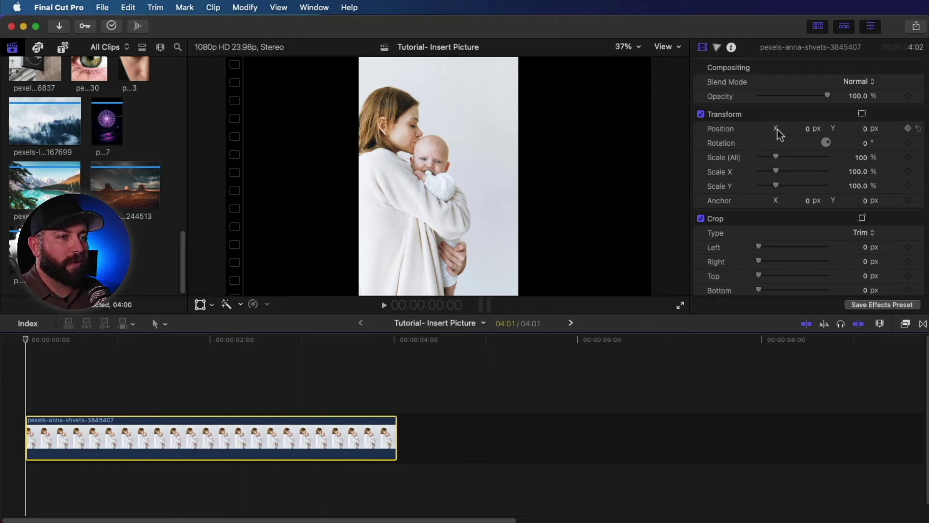
left_click_drag(811, 134, 783, 125)
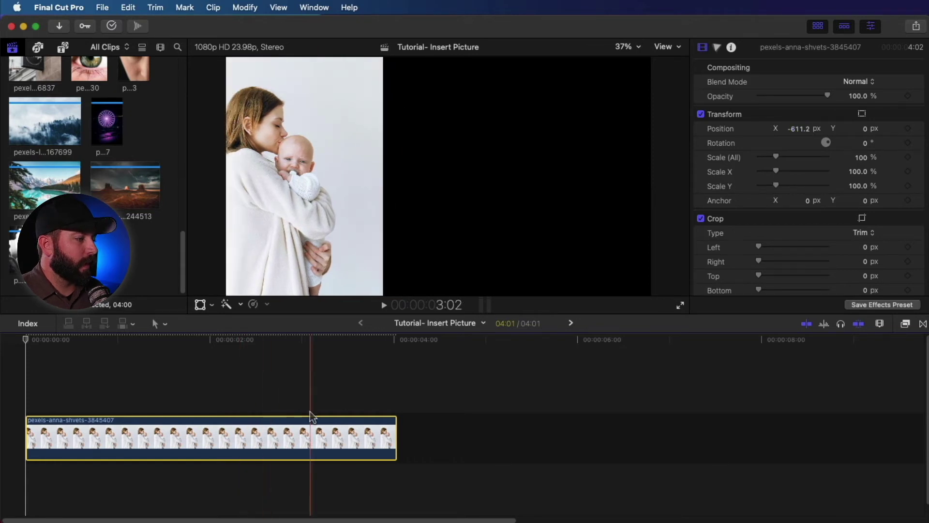
left_click(336, 390)
Search generators for 'custom' and place the Custom generator beneath the photo clip.
scroll(100, 148, "up", 5)
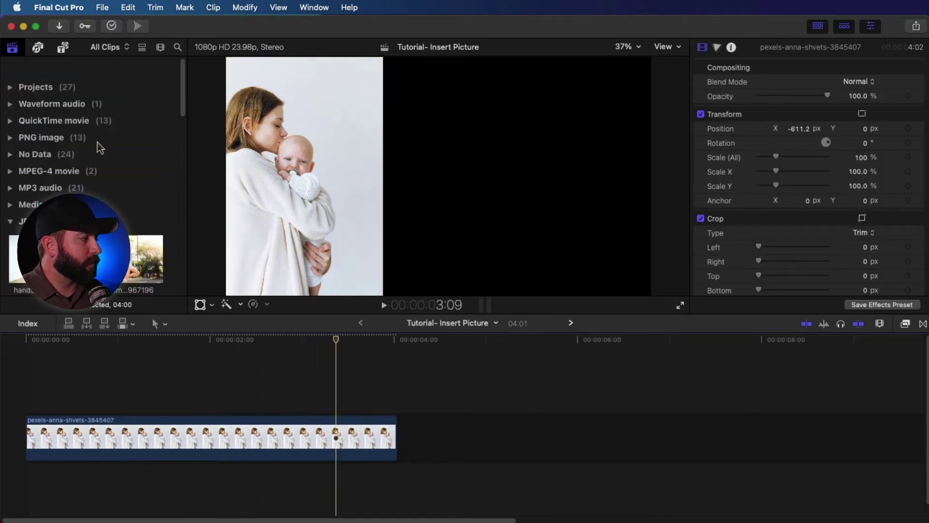
left_click(63, 46)
left_click(5, 62)
left_click(20, 79)
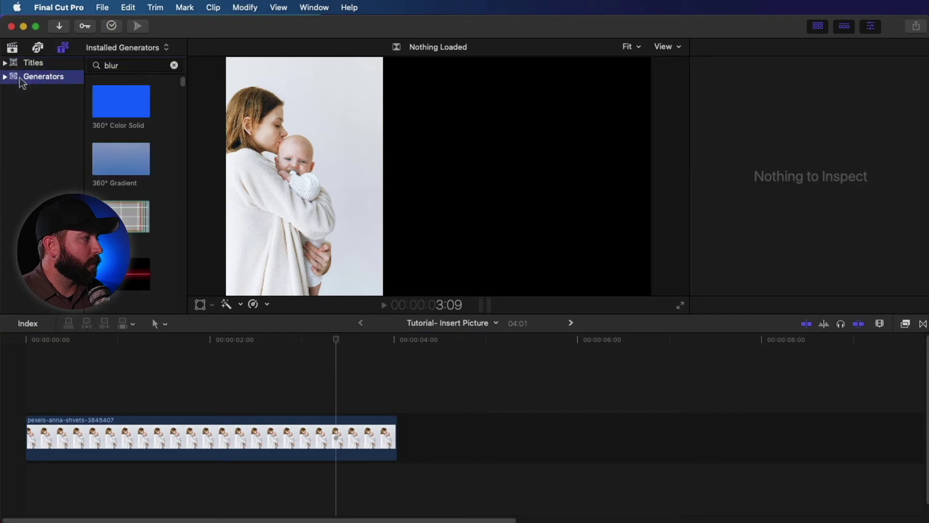
left_click(118, 65)
type("custom")
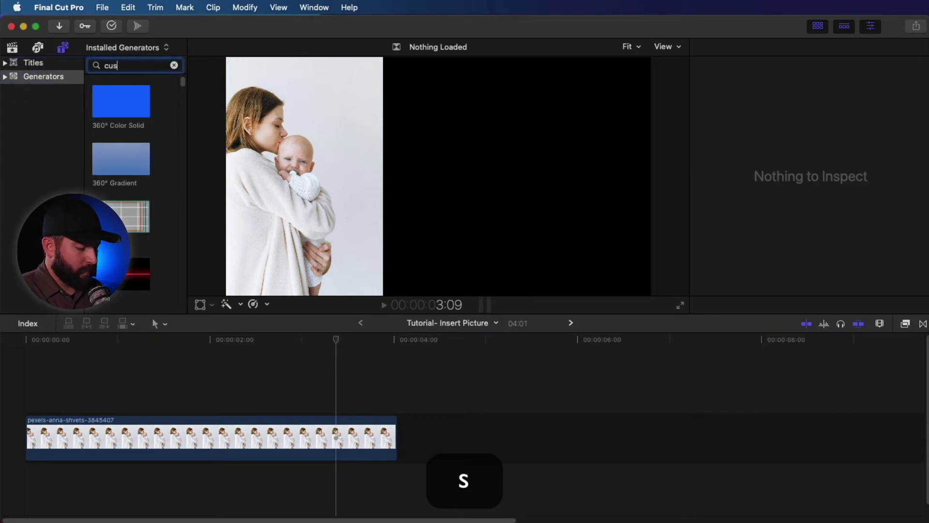
left_click(137, 96)
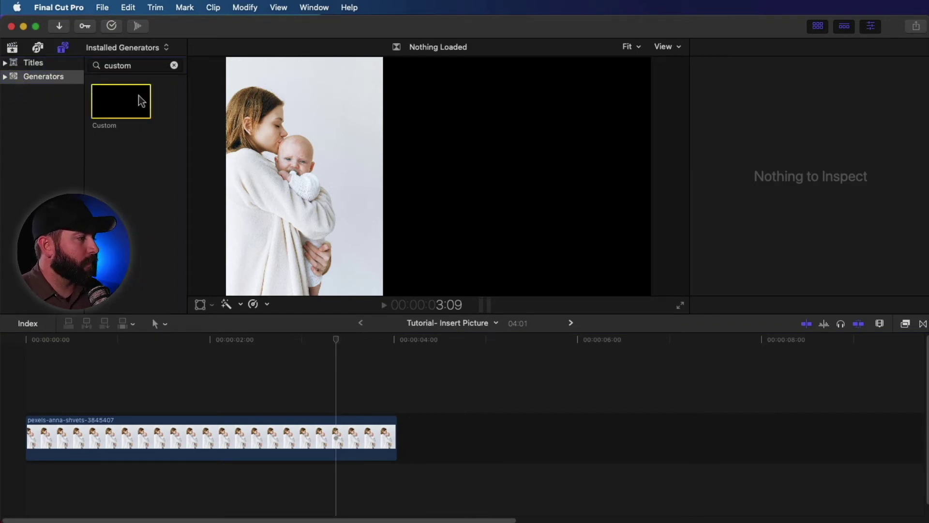
left_click_drag(138, 94, 72, 486)
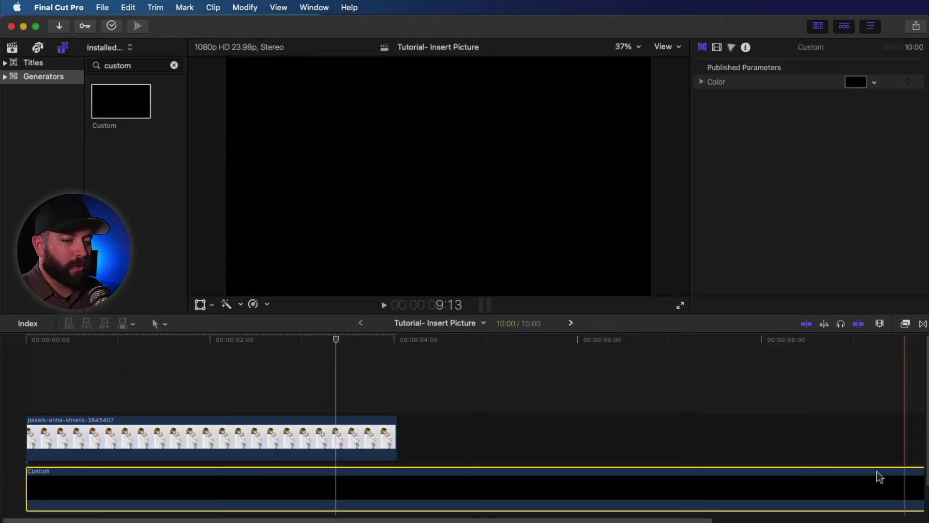
Blade the Custom generator at the photo's end and delete the excess, matching 4:01.
key("b")
left_click(398, 476)
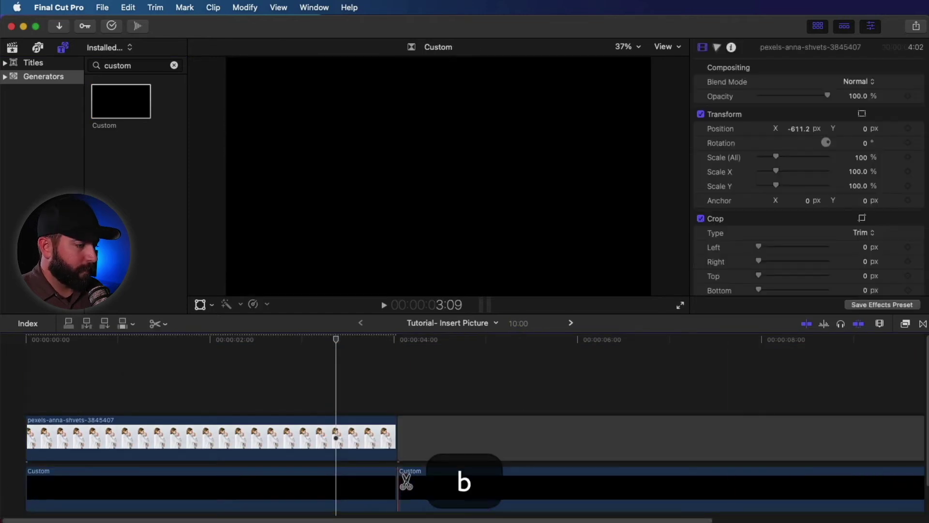
key("a")
left_click(452, 420)
key("BackSpace")
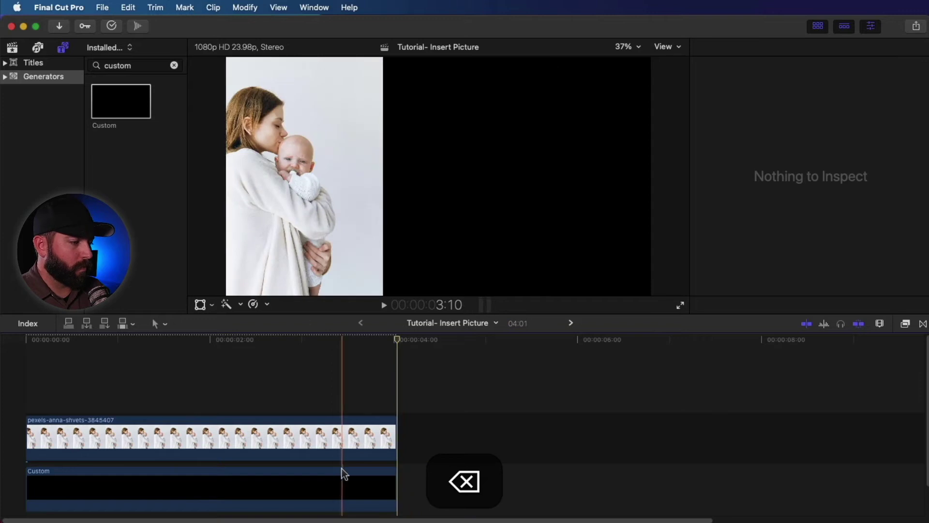
left_click(340, 413)
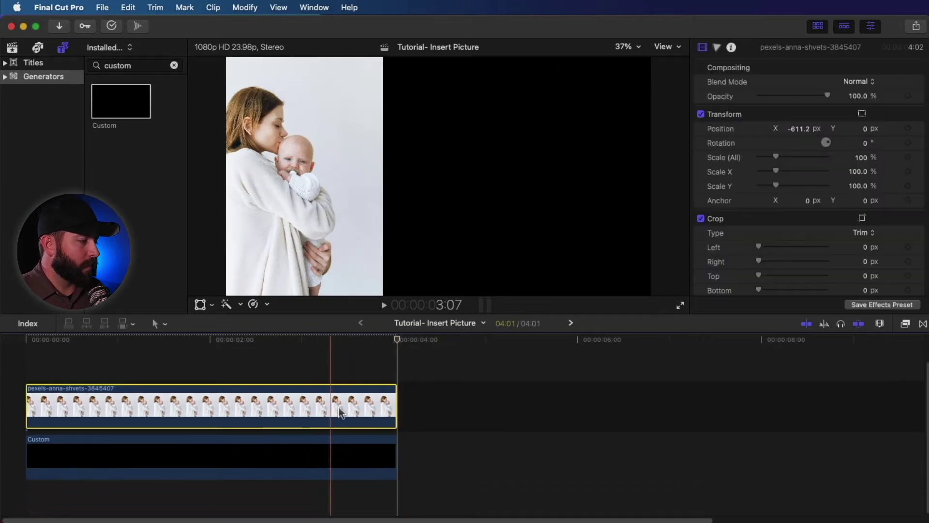
left_click(343, 455)
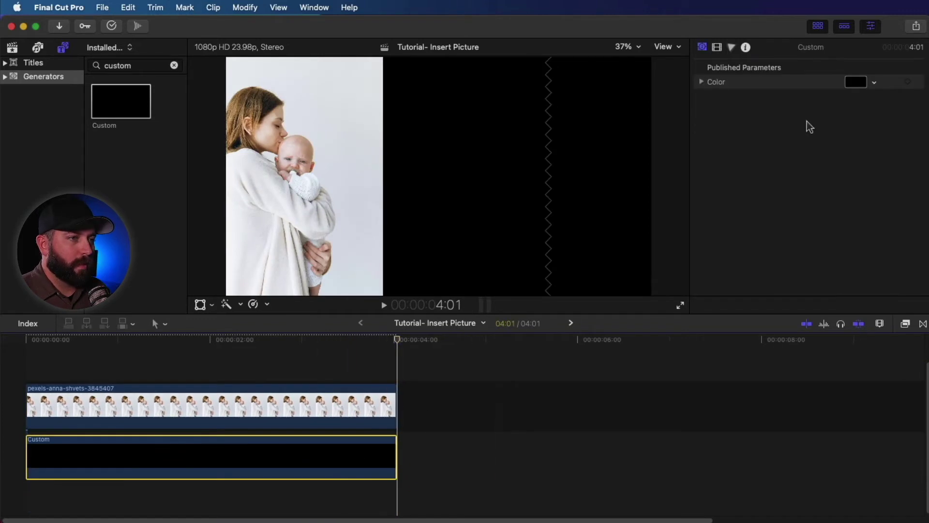
Set the Custom generator's colour to light grey sampled from the photo's white background.
left_click(855, 83)
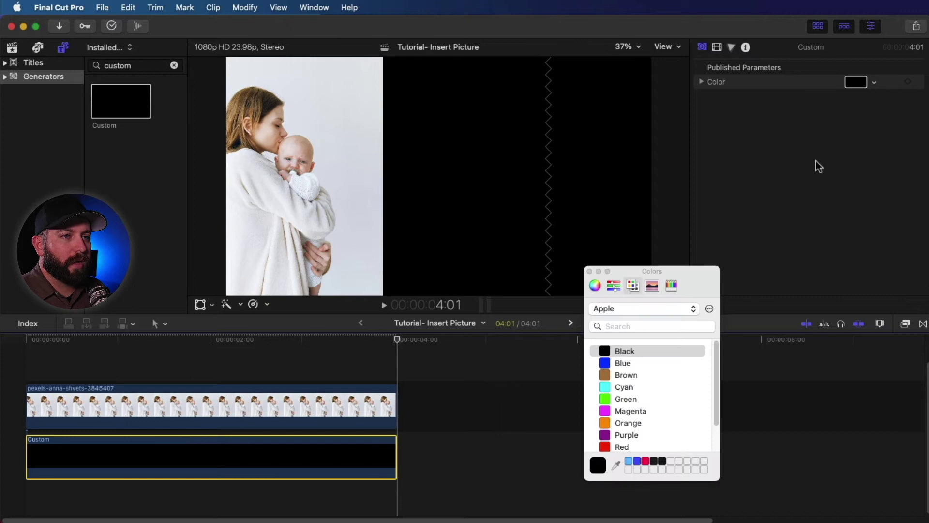
left_click(594, 285)
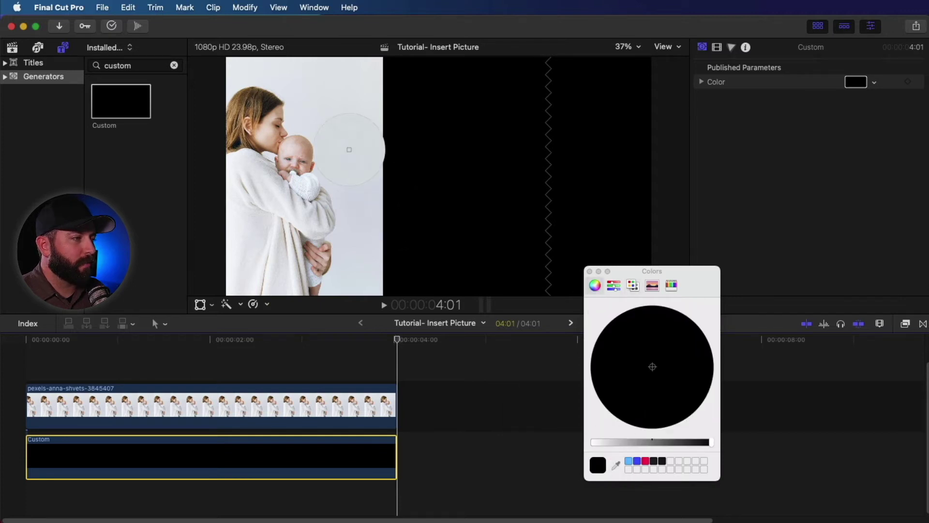
left_click(348, 149)
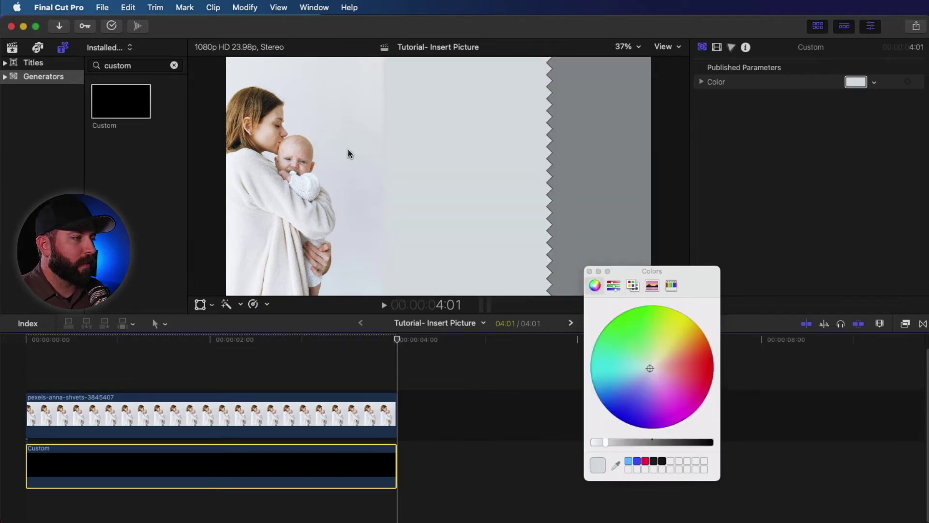
left_click(589, 272)
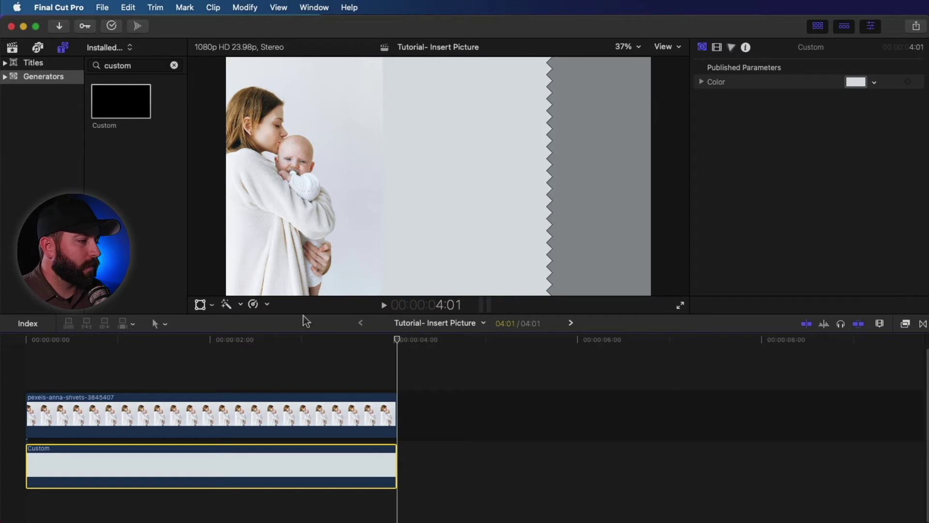
left_click(358, 413)
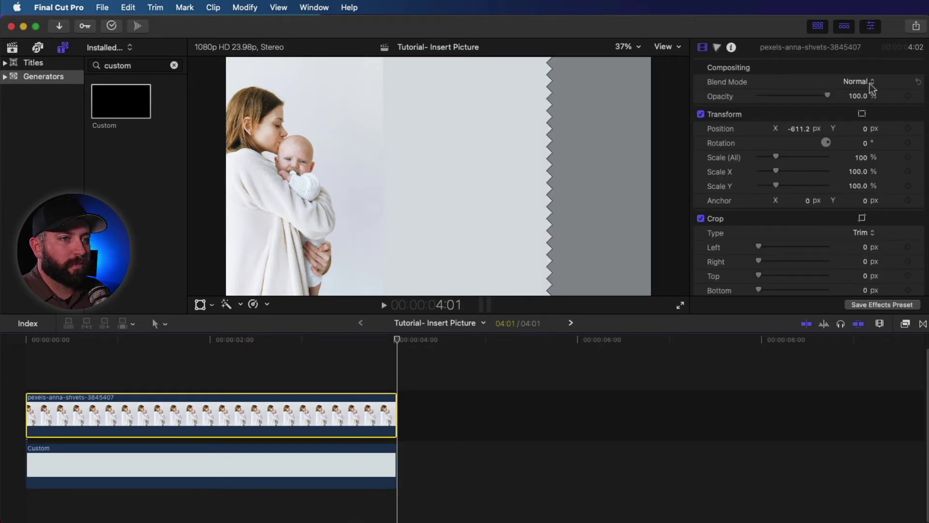
Apply Graduated Mask to the photo and position its fade to blend the right edge.
key("super+5")
left_click_drag(807, 372, 336, 422)
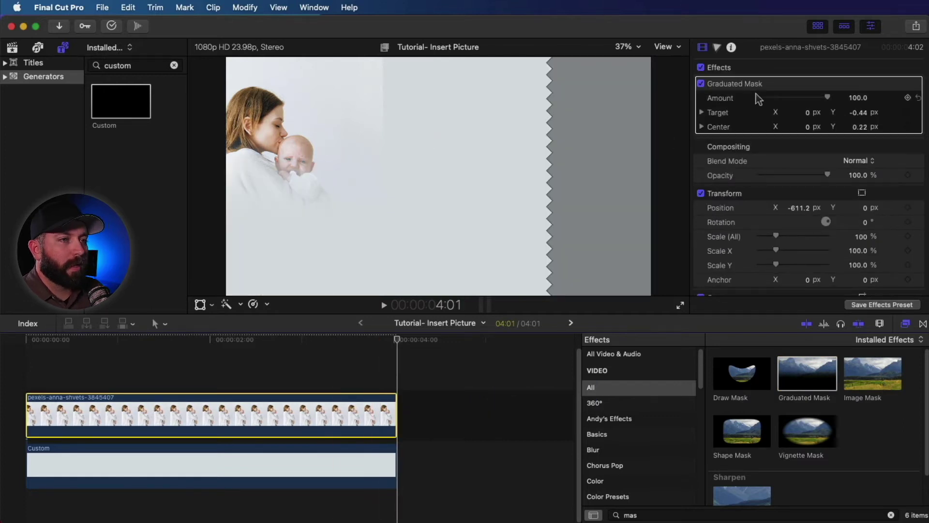
left_click(326, 368)
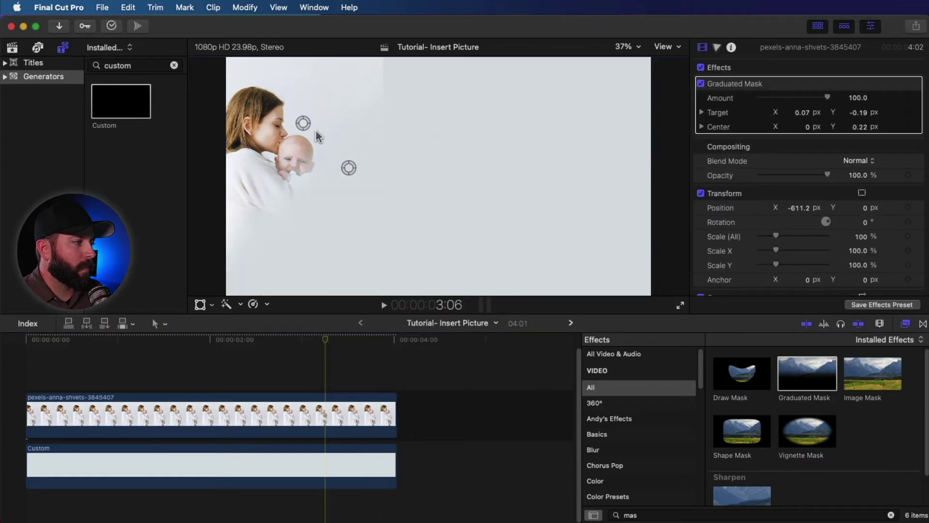
left_click_drag(303, 122, 313, 167)
left_click_drag(359, 212, 399, 185)
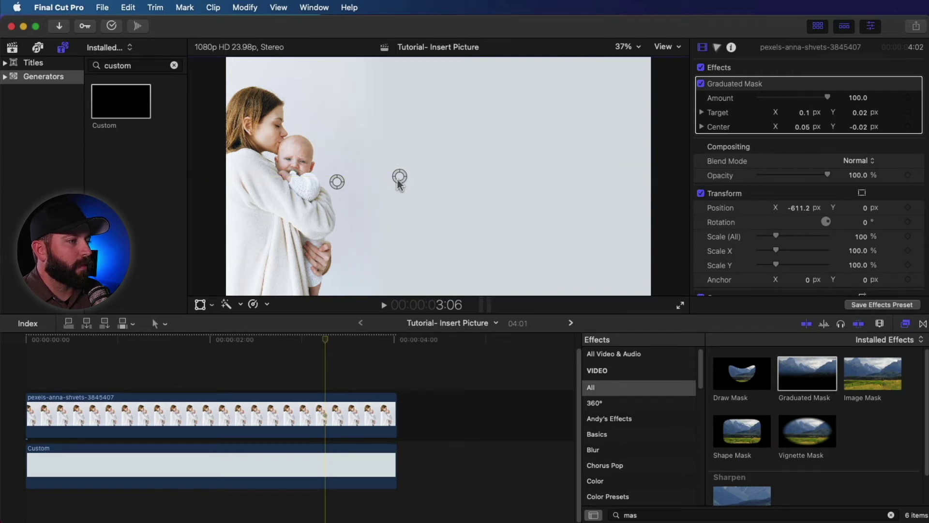
Select both the photo and grey background clips in the timeline.
left_click(339, 323)
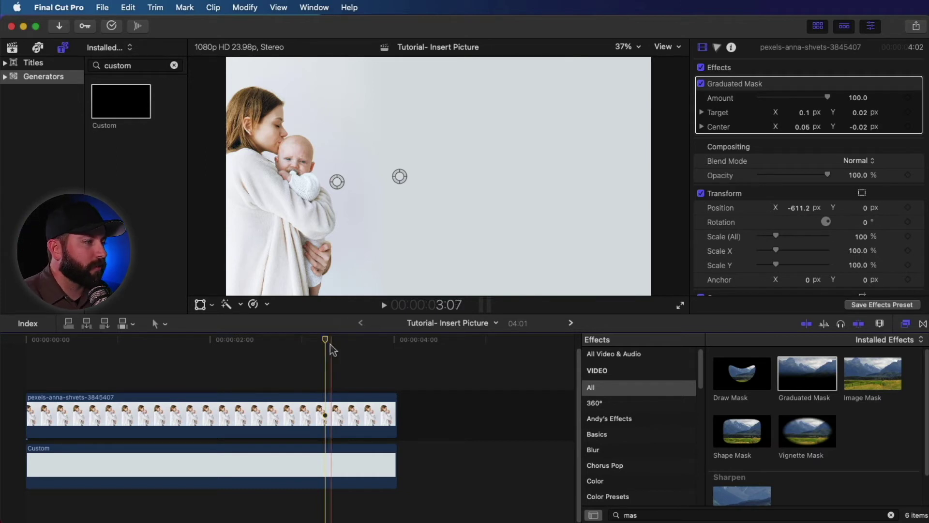
key("super+5")
key("super+a")
Nest both clips into a compound clip named 'Mother and Baby'.
right_click(301, 409)
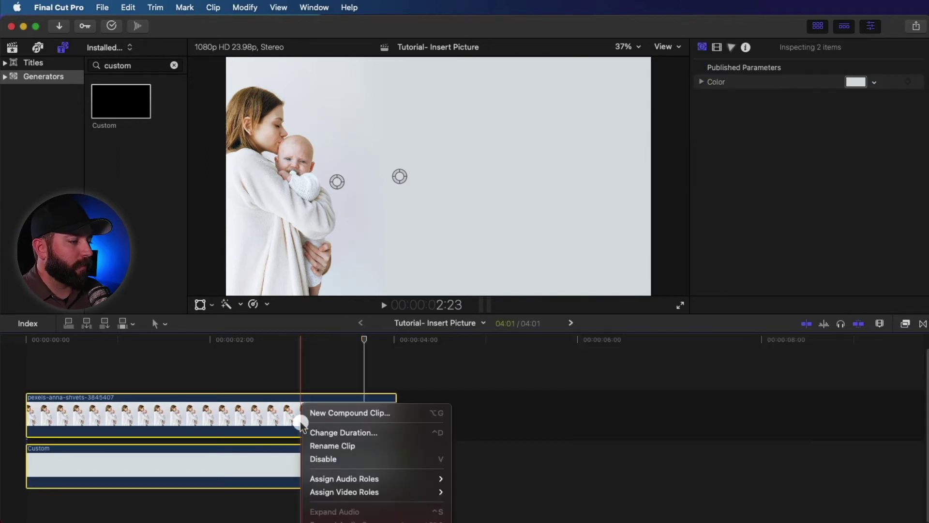
left_click(351, 415)
type("Mother and Baby")
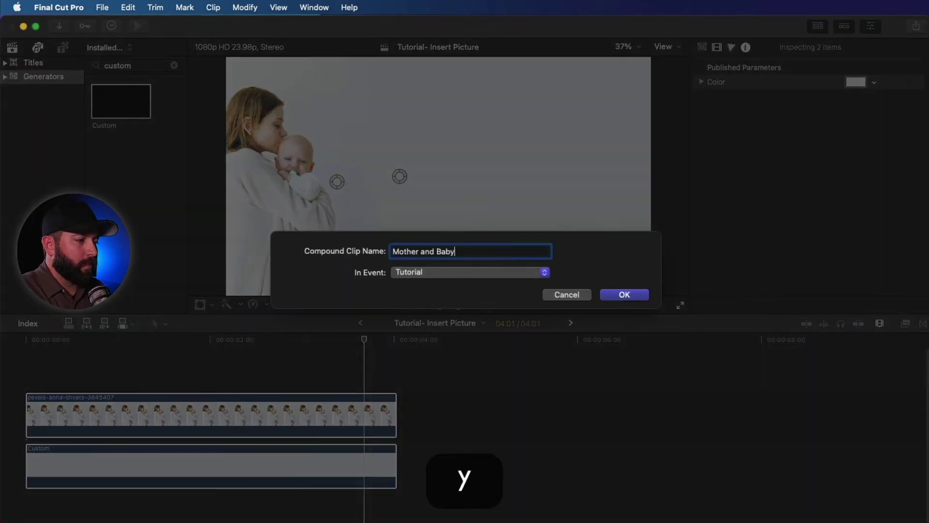
key("Return")
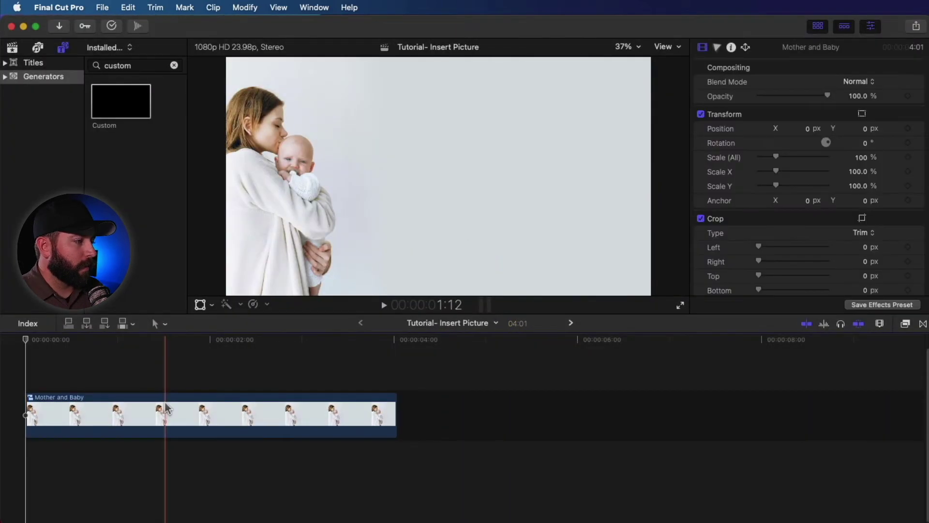
left_click(205, 377)
left_click(122, 412)
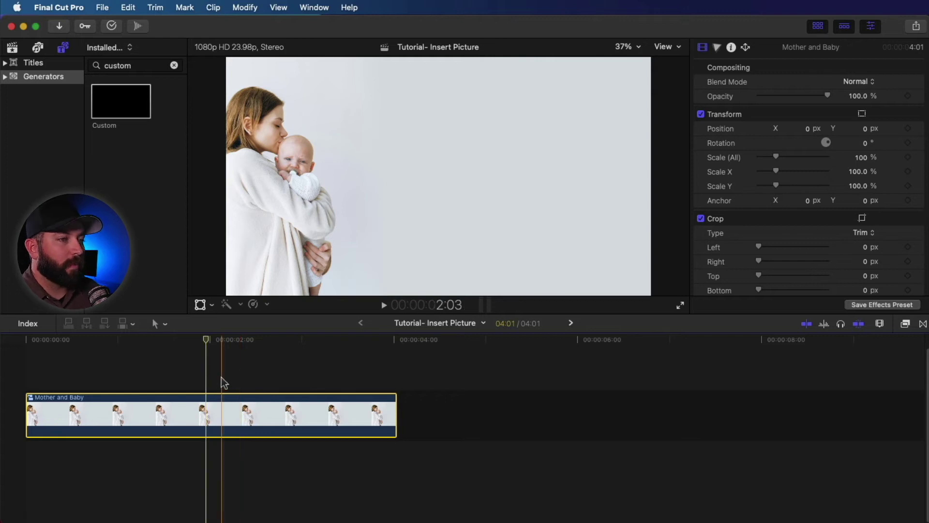
Turn the crop into a Ken Burns move with the end frame tightened to 105%.
key("End")
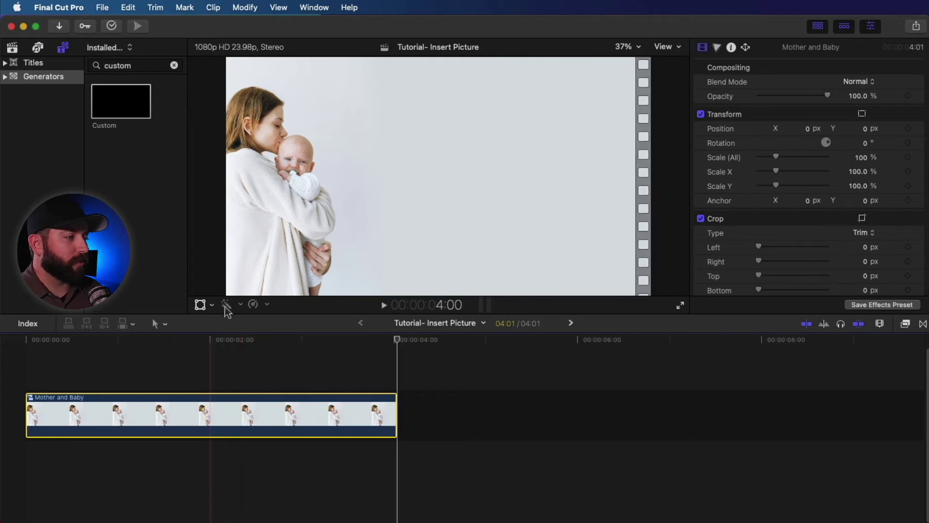
left_click(212, 305)
left_click(241, 335)
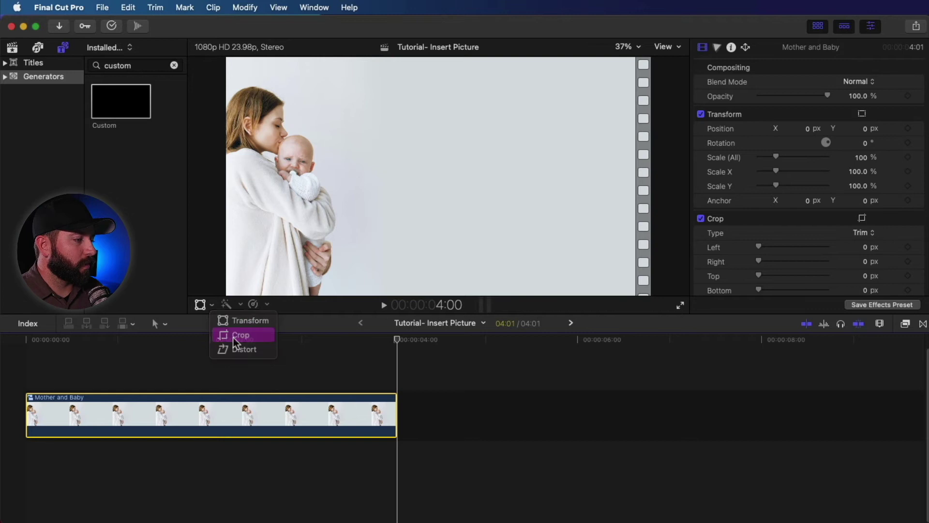
left_click(458, 282)
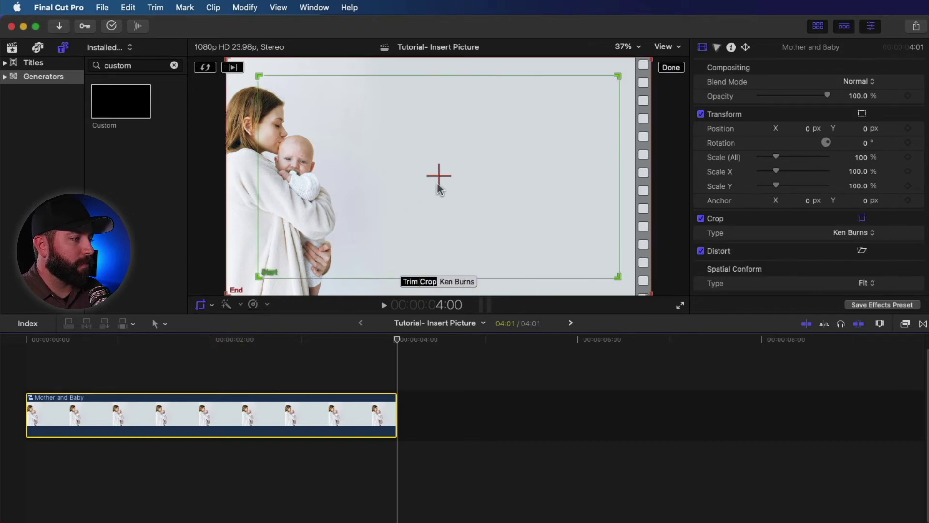
left_click_drag(437, 176, 437, 176)
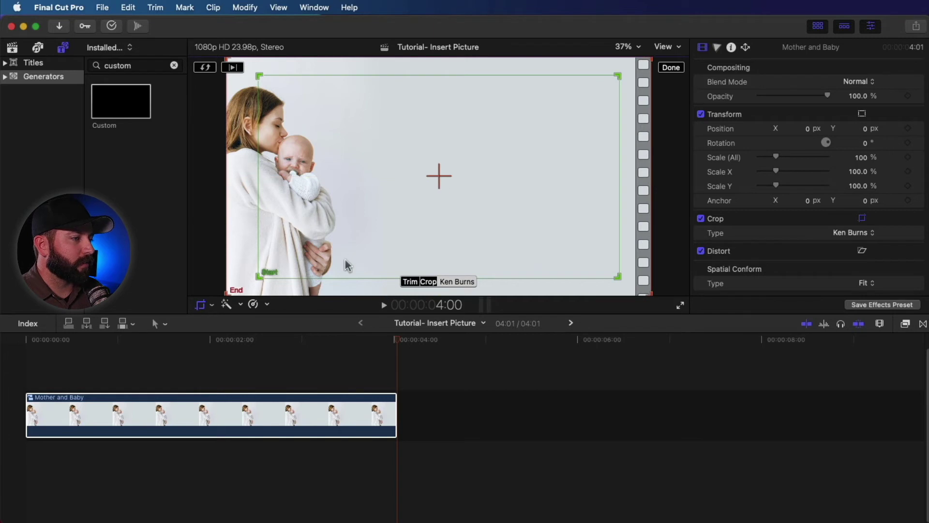
left_click_drag(635, 59, 634, 68)
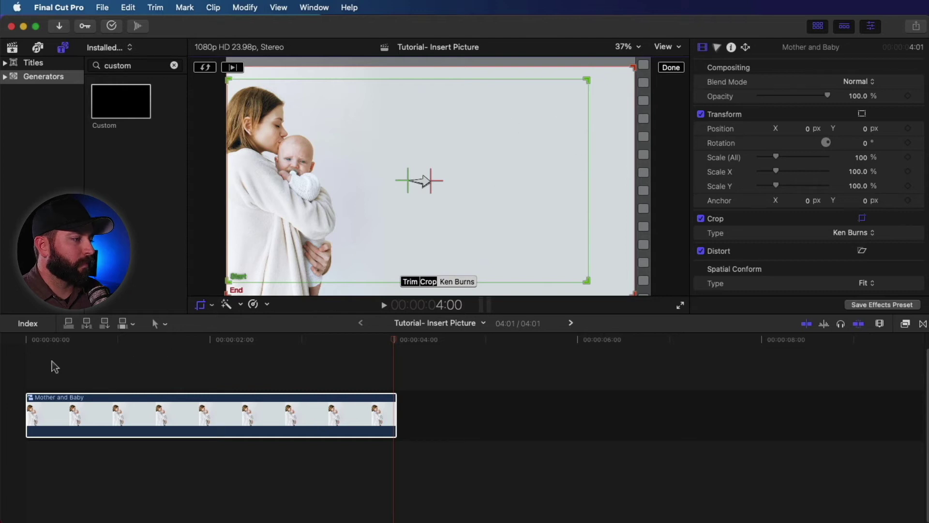
Play the Ken Burns push-in from the timeline start to preview it.
left_click(30, 366)
key("space")
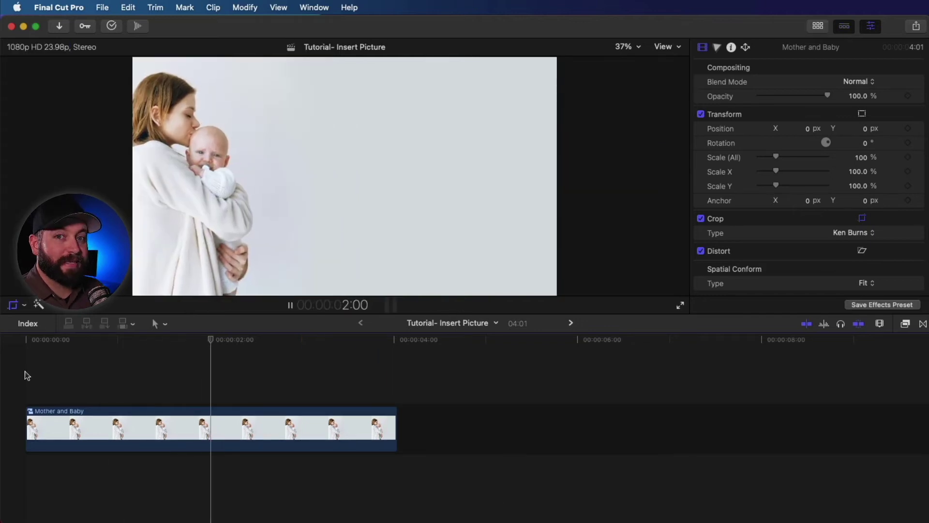
key("shift+c")
Apply the Brighten colour preset to the Mother and Baby clip.
left_click(213, 420)
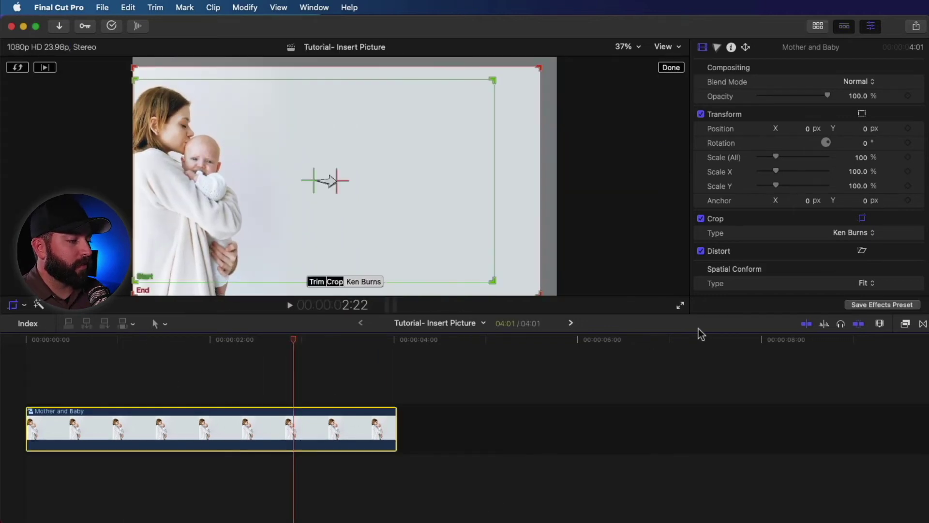
left_click(906, 325)
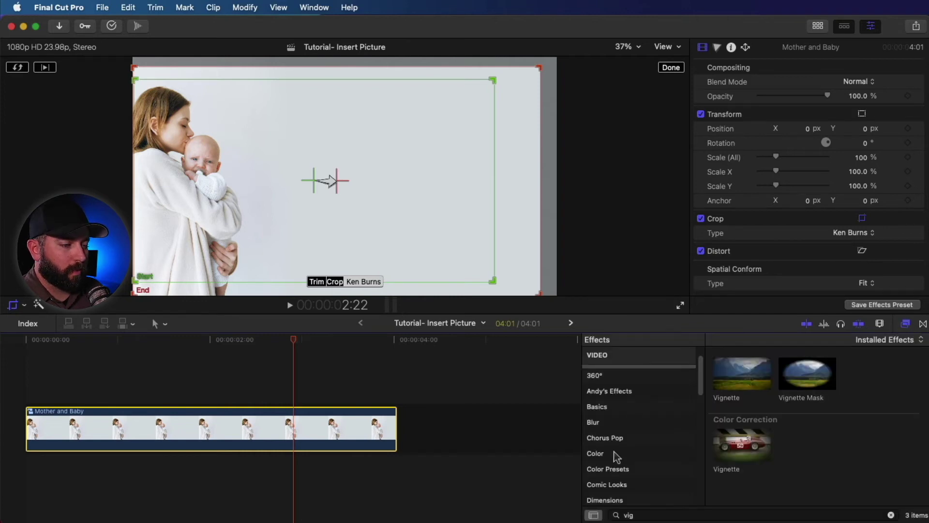
left_click(617, 468)
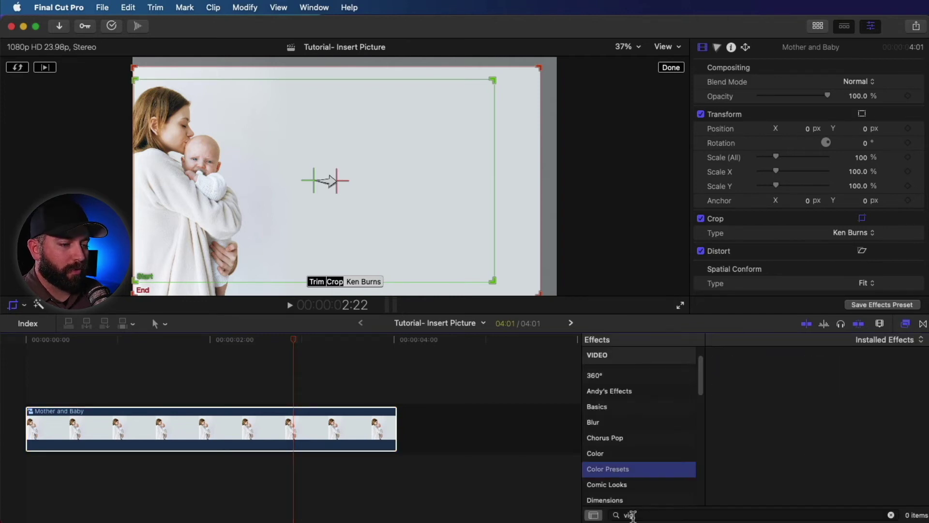
left_click(890, 515)
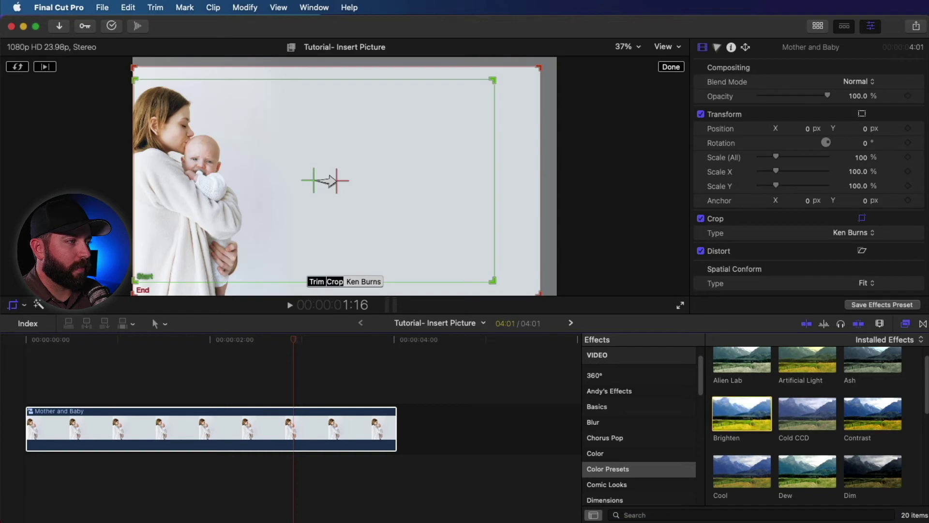
left_click_drag(735, 423, 363, 432)
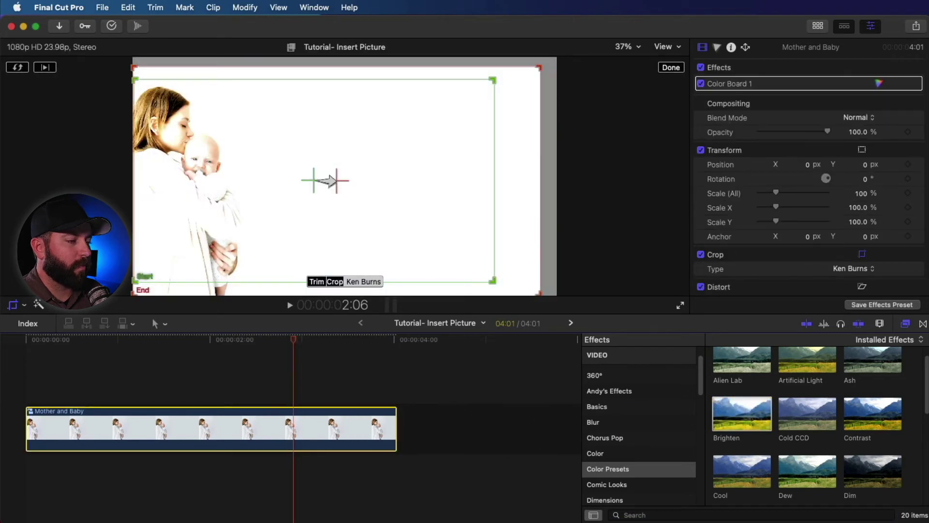
In Color Board 1, lower the Exposure highlights puck to whiten the background.
left_click(877, 85)
left_click(860, 86)
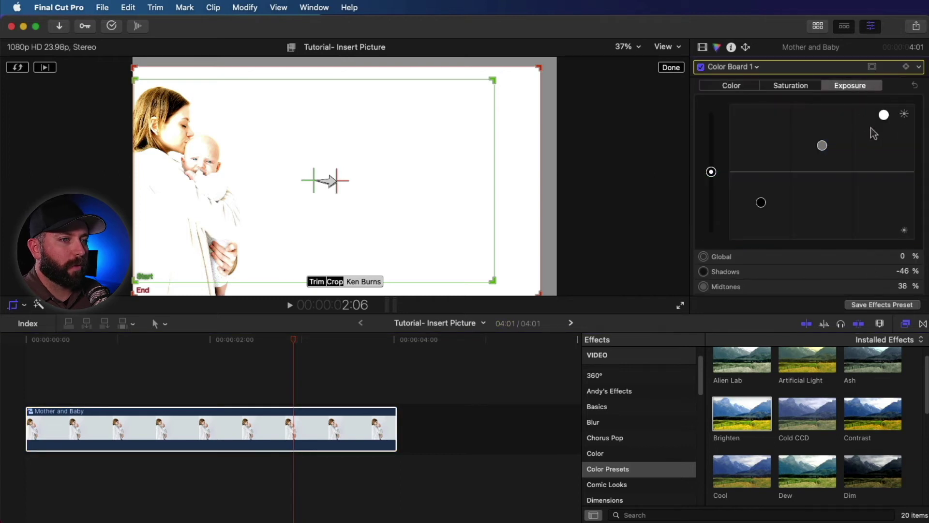
left_click_drag(883, 118, 883, 141)
key("super+5")
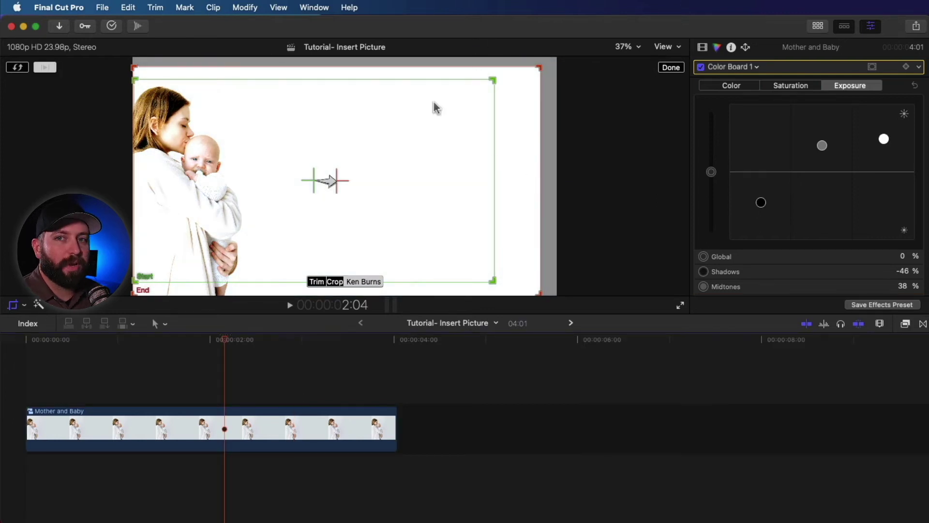
Add the Build In/Out Fade title above the Mother and Baby clip.
left_click(668, 70)
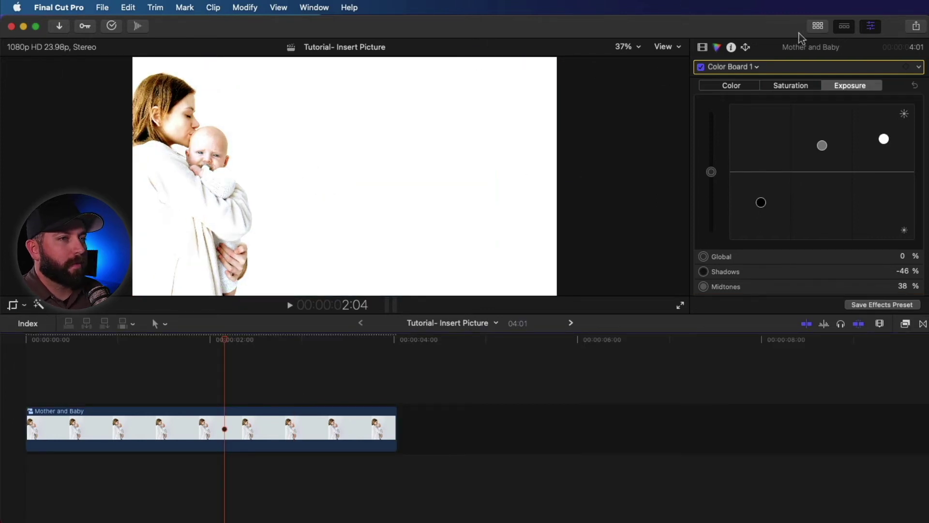
left_click(817, 25)
left_click(65, 47)
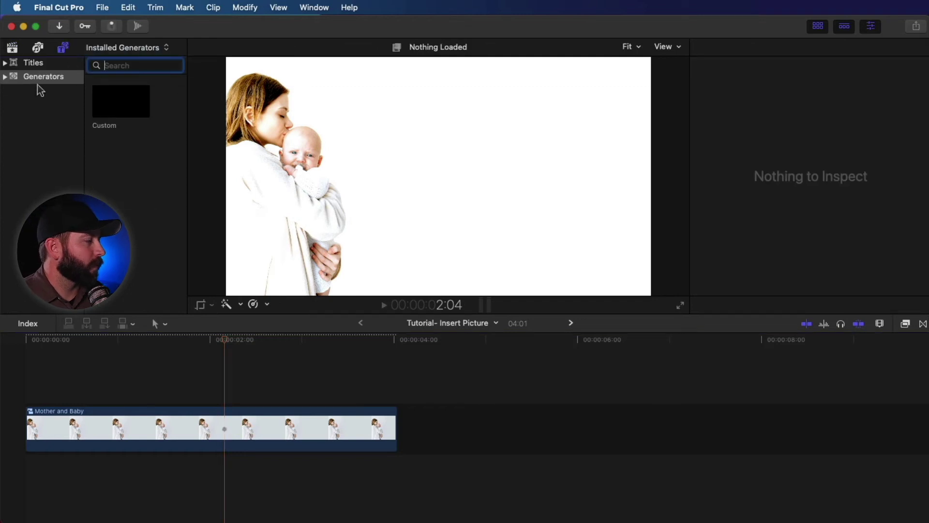
left_click(15, 66)
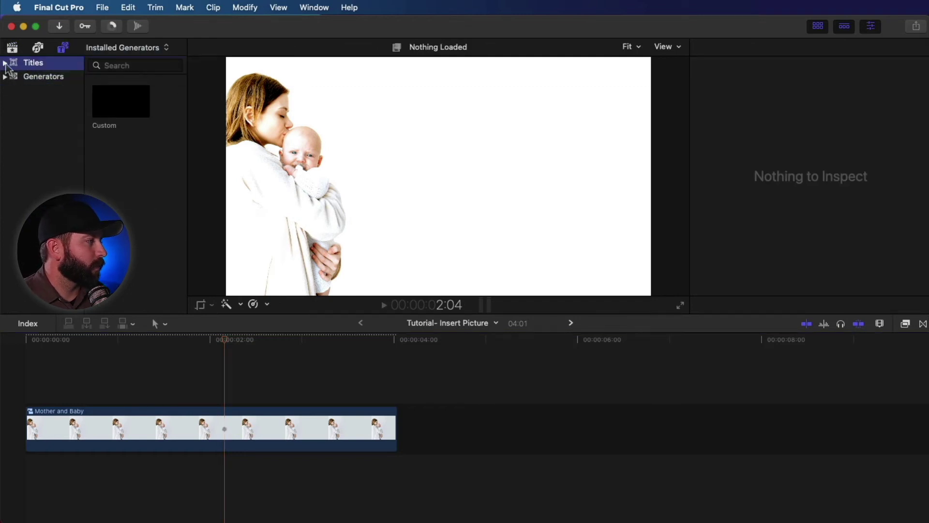
left_click(5, 63)
left_click(113, 65)
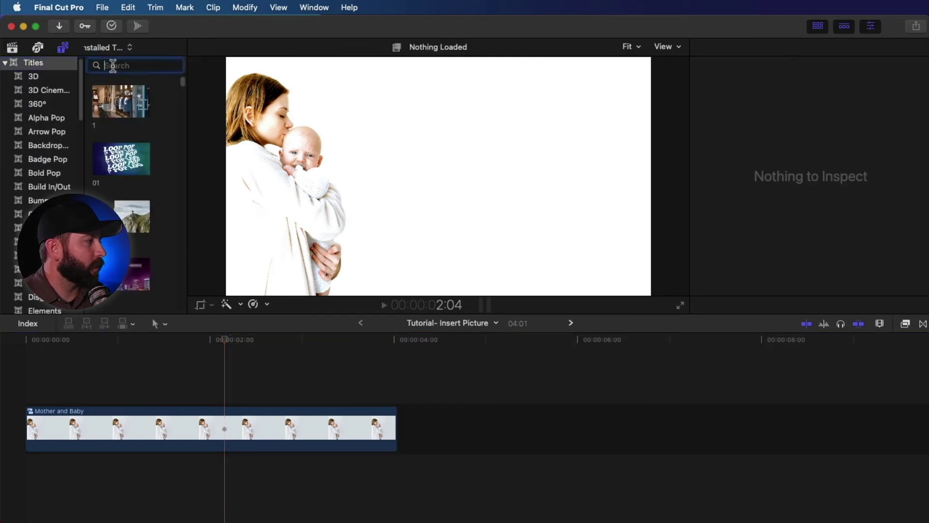
left_click(32, 187)
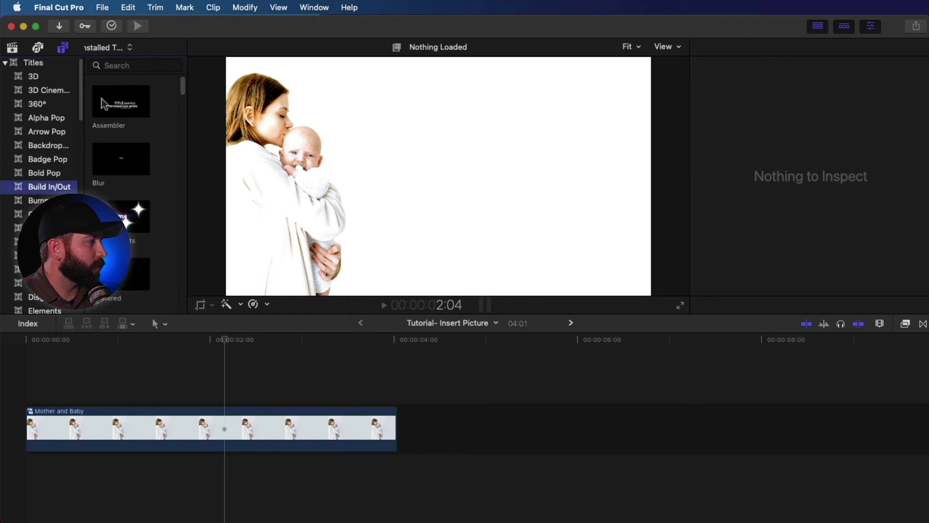
scroll(125, 185, "down", 3)
left_click_drag(121, 104, 30, 388)
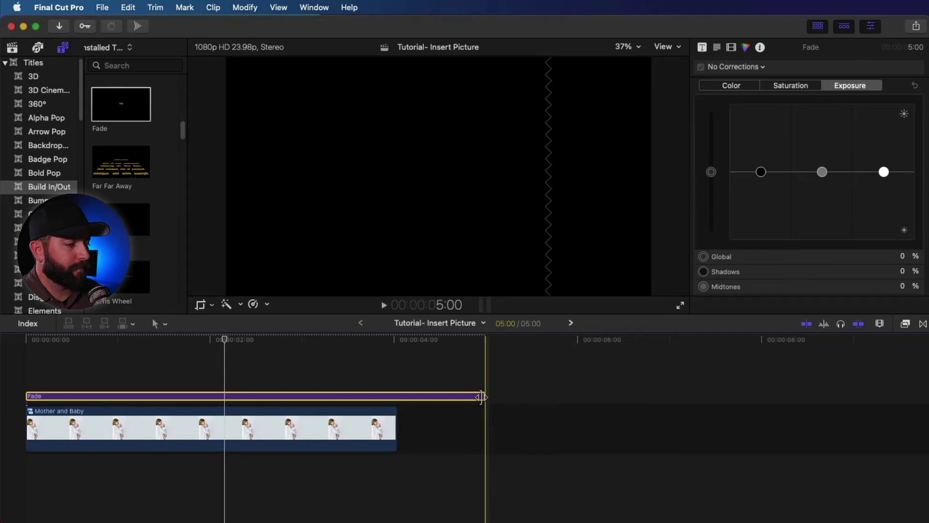
Trim the Fade title to the clip's length and set its text colour to black.
left_click_drag(483, 396, 377, 399)
left_click(251, 378)
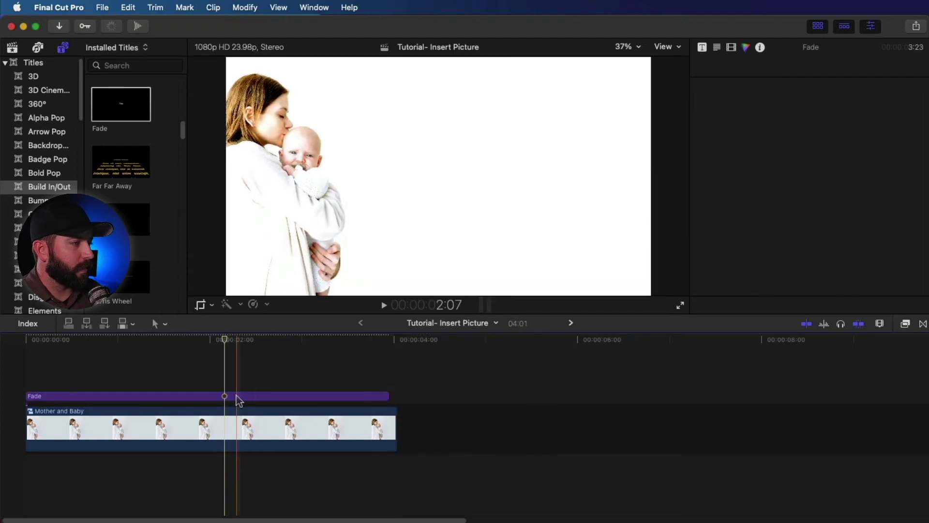
left_click(237, 393)
left_click(702, 48)
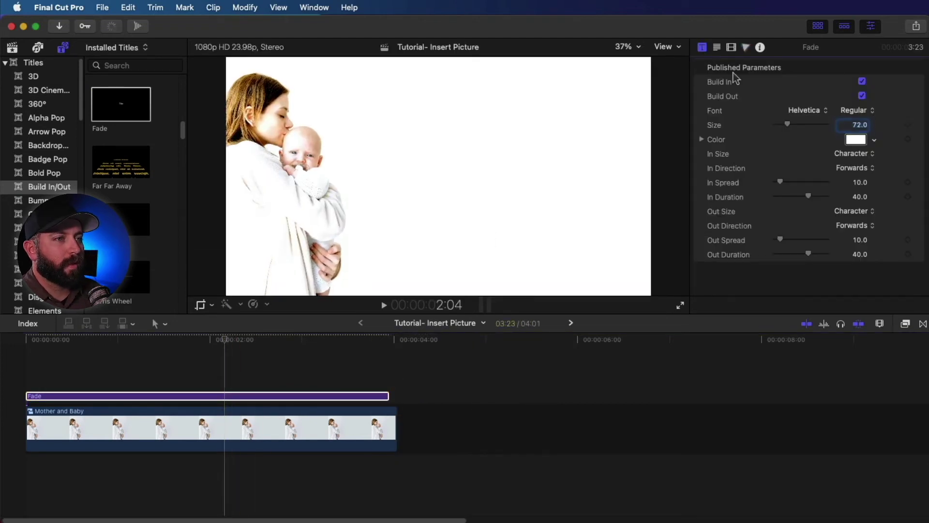
left_click(856, 140)
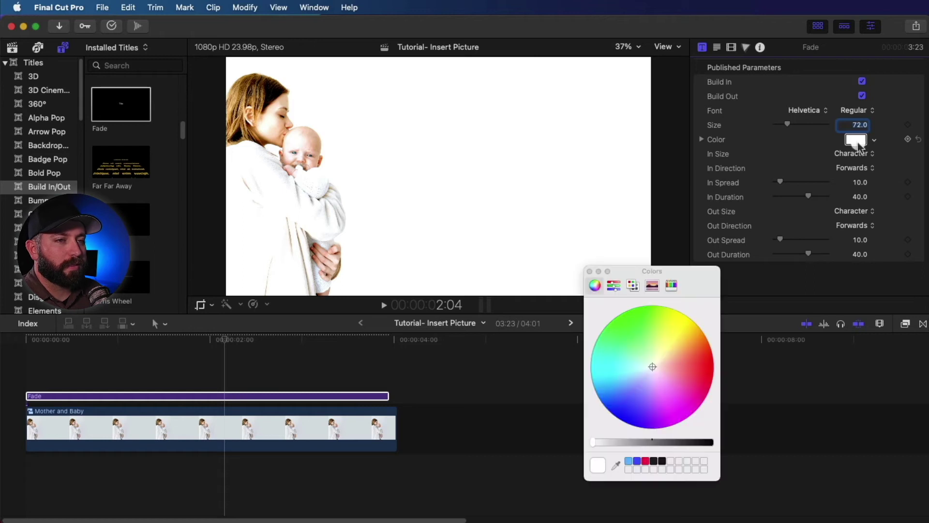
left_click_drag(605, 445, 707, 443)
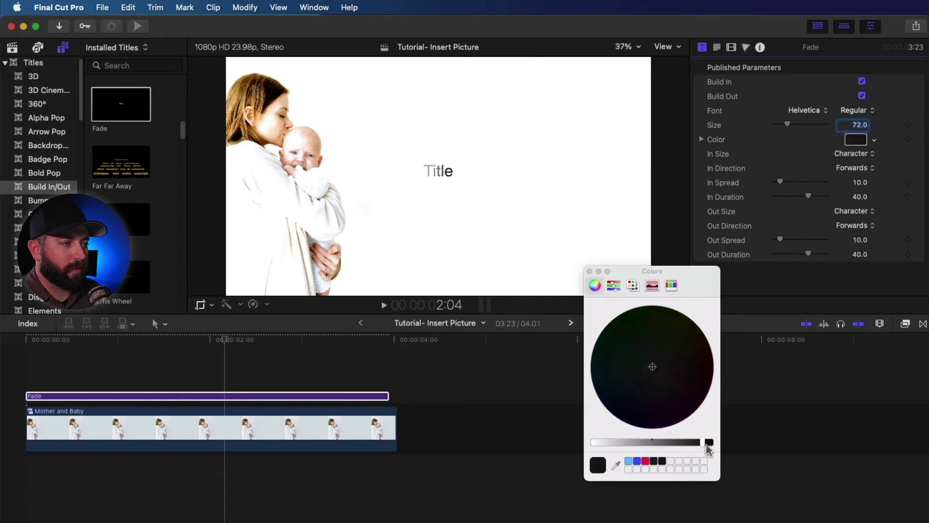
left_click(590, 271)
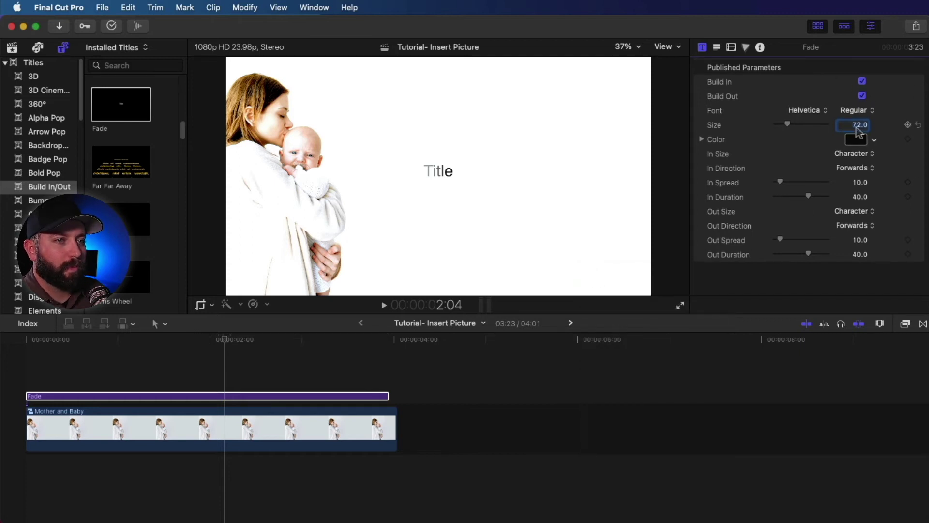
left_click(717, 47)
Extend the title to the video's end, replace 'Title' with the pasted quote, and preview it.
left_click_drag(388, 396, 397, 395)
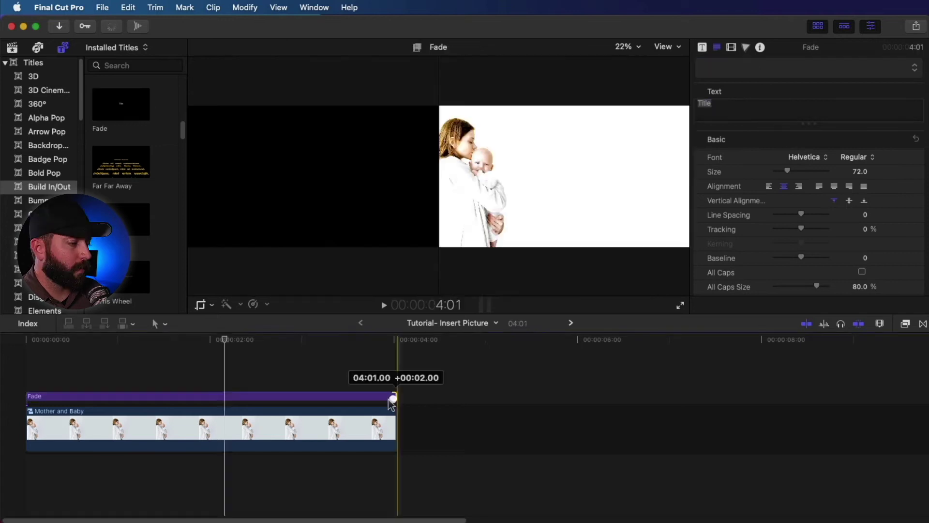
left_click(249, 363)
left_click(250, 395)
left_click(250, 396)
left_click(738, 107)
type("\"The best medicine in the world is a Mother's kiss.\" –Anonymous")
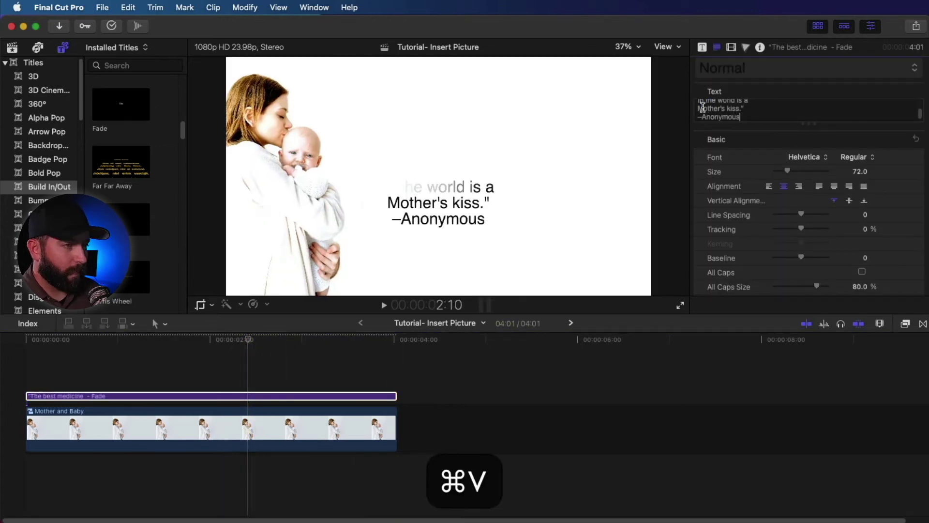
key("Home")
key("space")
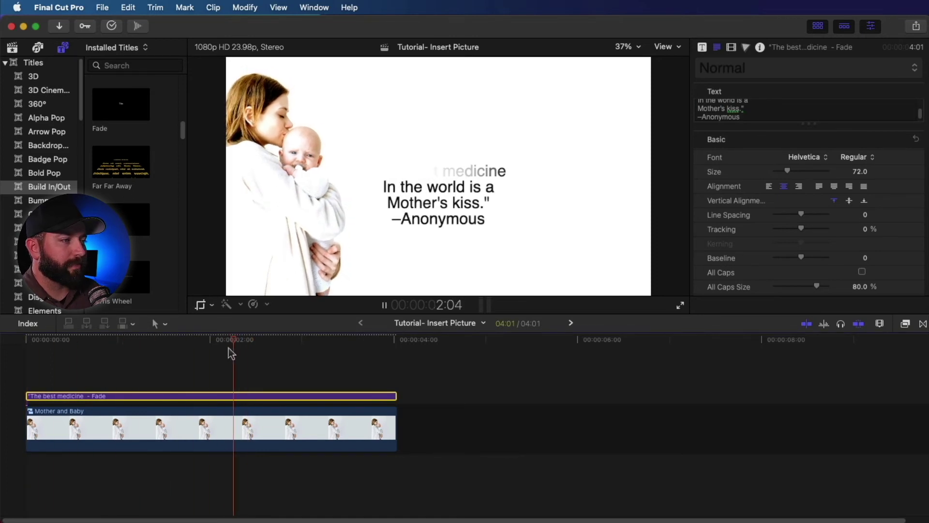
key("space")
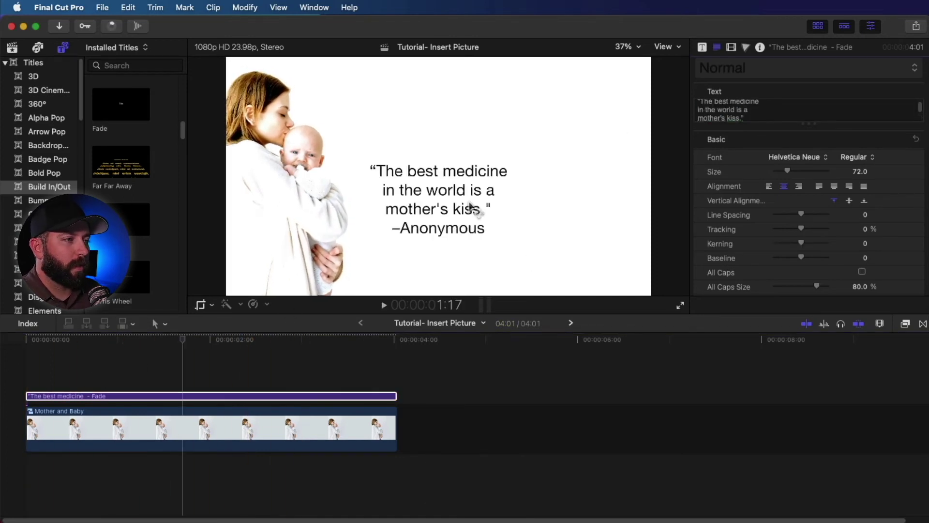
Set the quote to Hiragino Mincho ProN size 102 with the –Anonymous line at 66, then reposition it.
left_click_drag(471, 209, 542, 184)
left_click(814, 157)
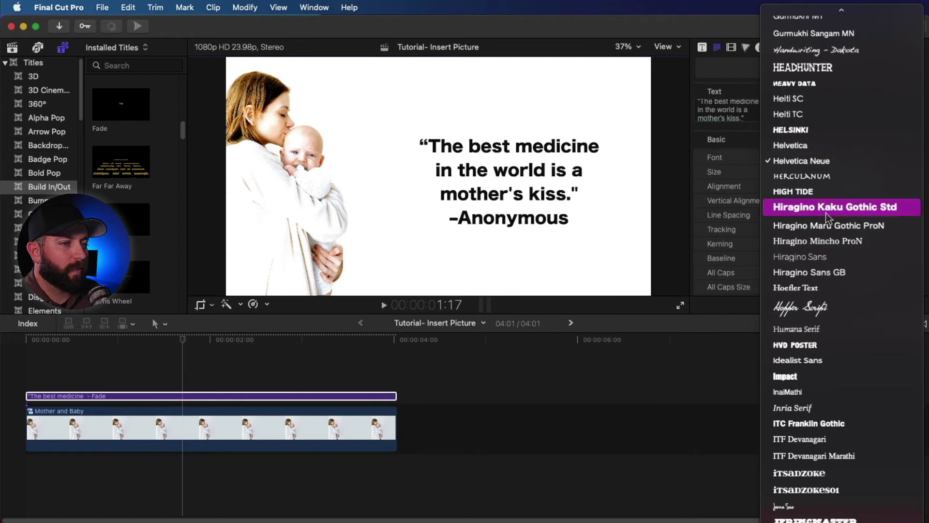
left_click(833, 242)
left_click_drag(849, 176, 731, 206)
left_click_drag(536, 199, 536, 181)
left_click(744, 115)
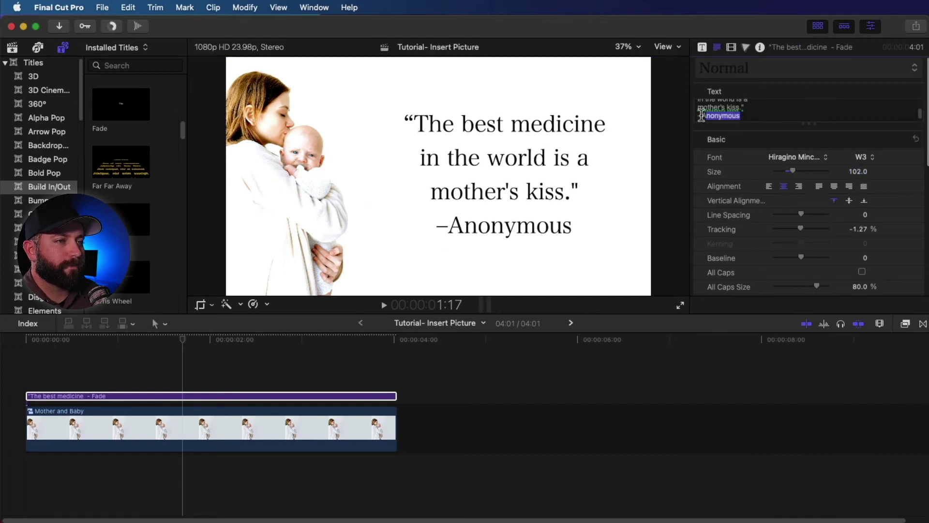
left_click_drag(858, 173, 841, 172)
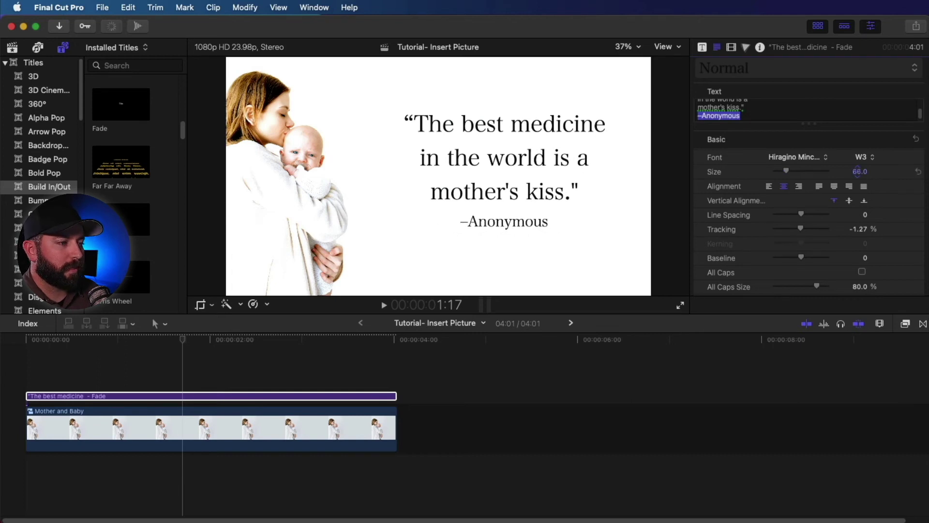
left_click(22, 387)
key("space")
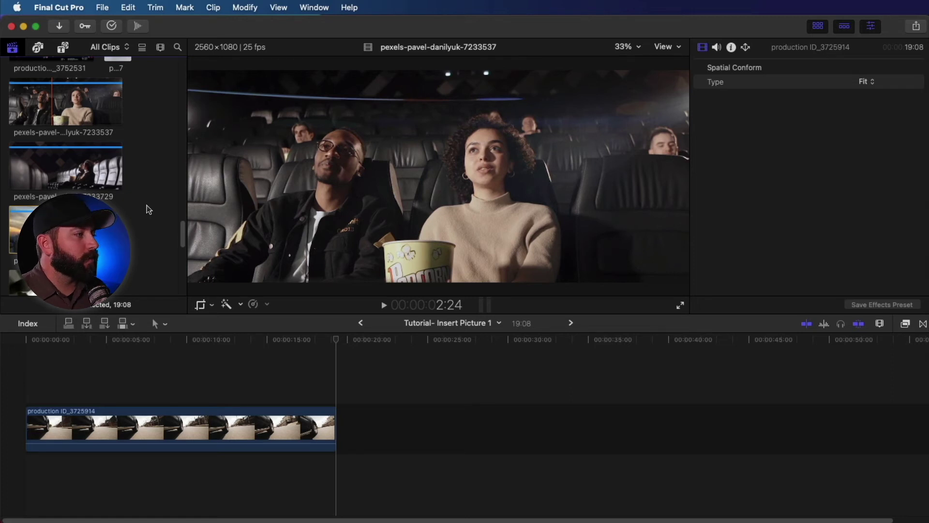
Connect the cinema audience clip above the car clip in the timeline.
left_click(104, 375)
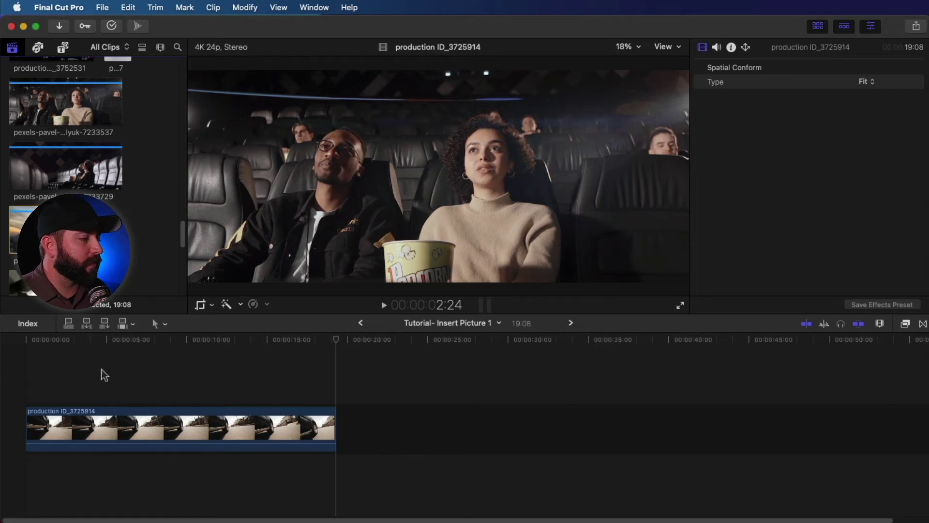
key("space")
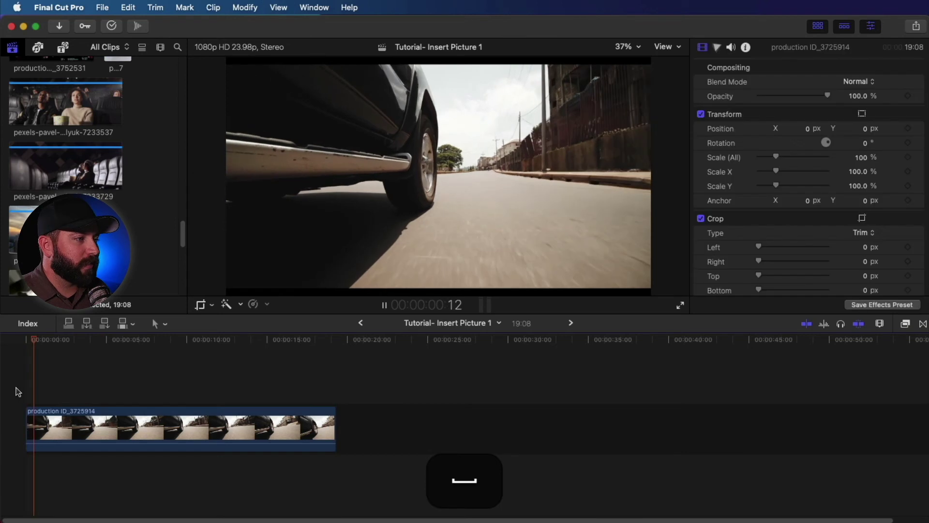
key("space")
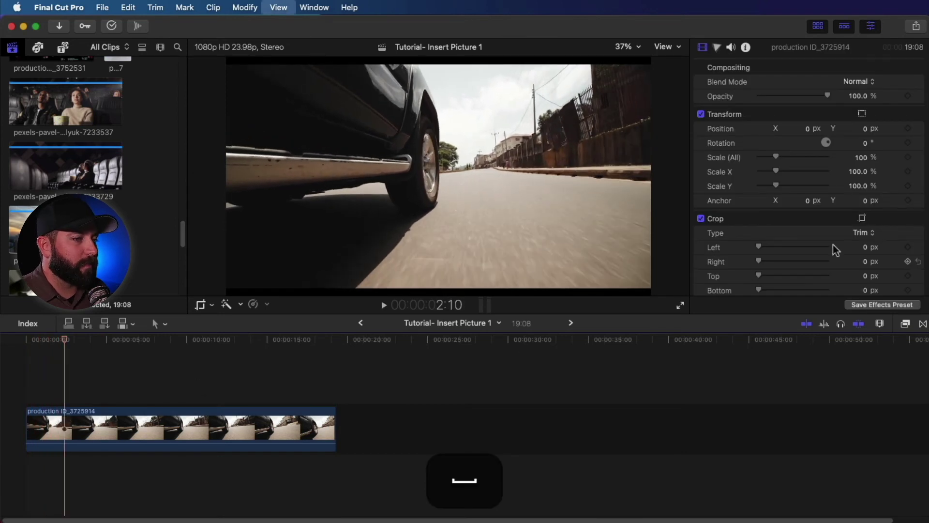
left_click(65, 103)
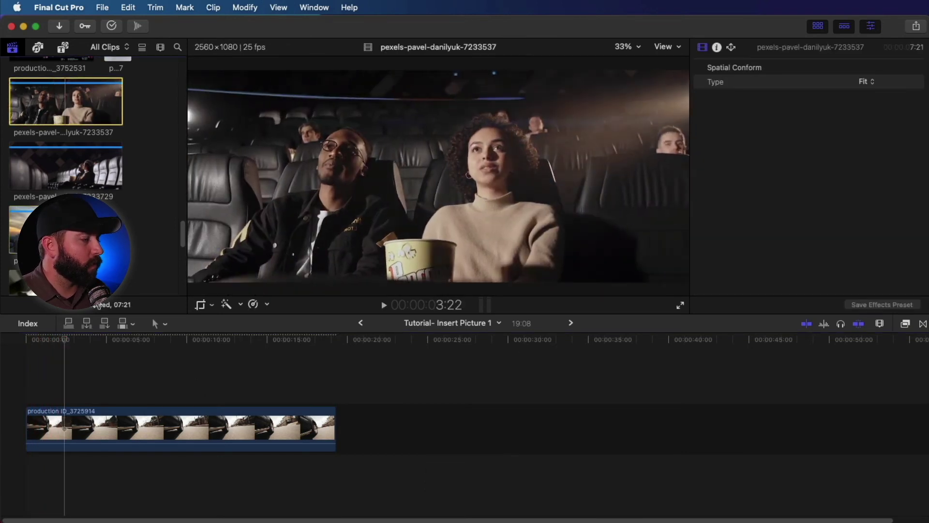
left_click_drag(98, 304, 113, 378)
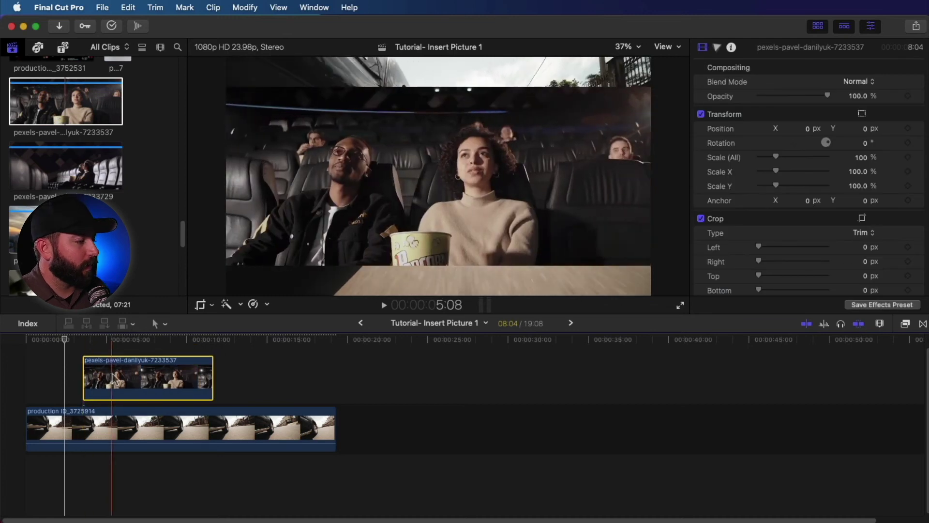
Scale the cinema inset to 62% and position it at X 92.8, Y -6.8.
left_click(141, 345)
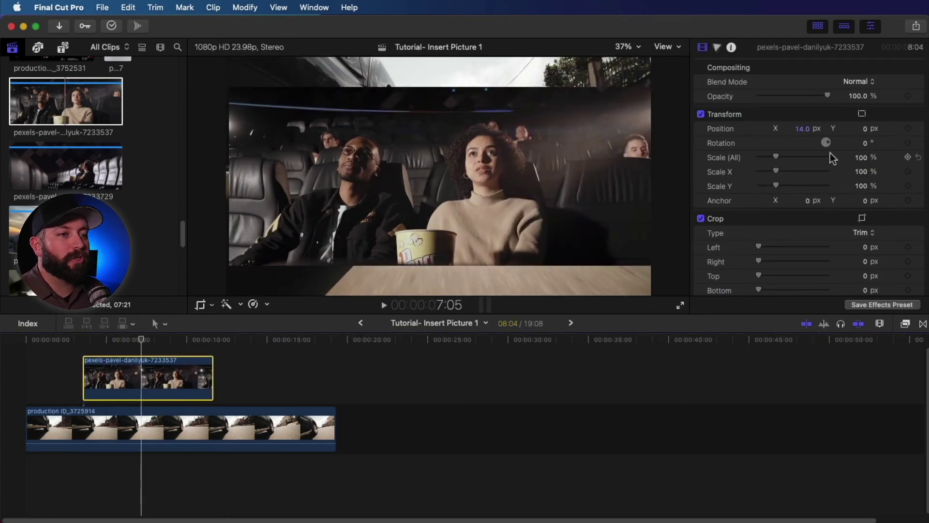
left_click(918, 129)
left_click_drag(862, 157, 843, 157)
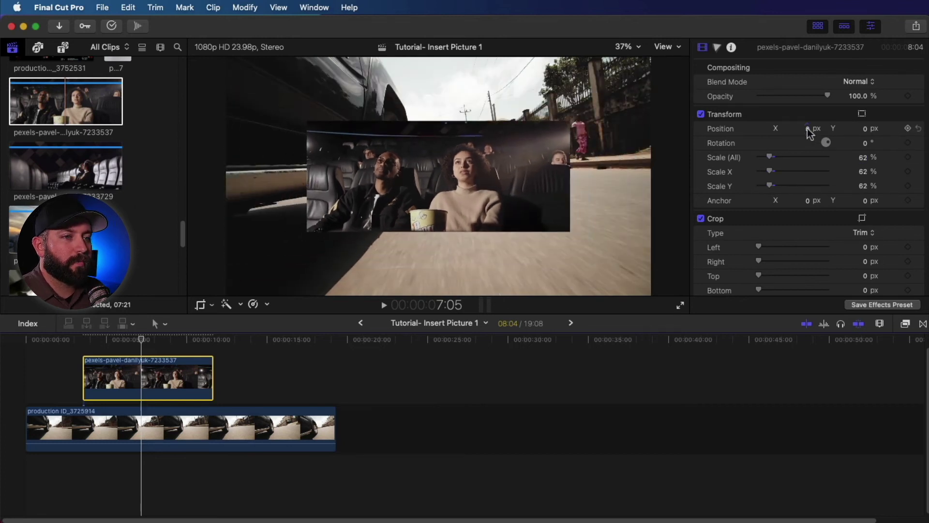
left_click_drag(808, 130, 863, 117)
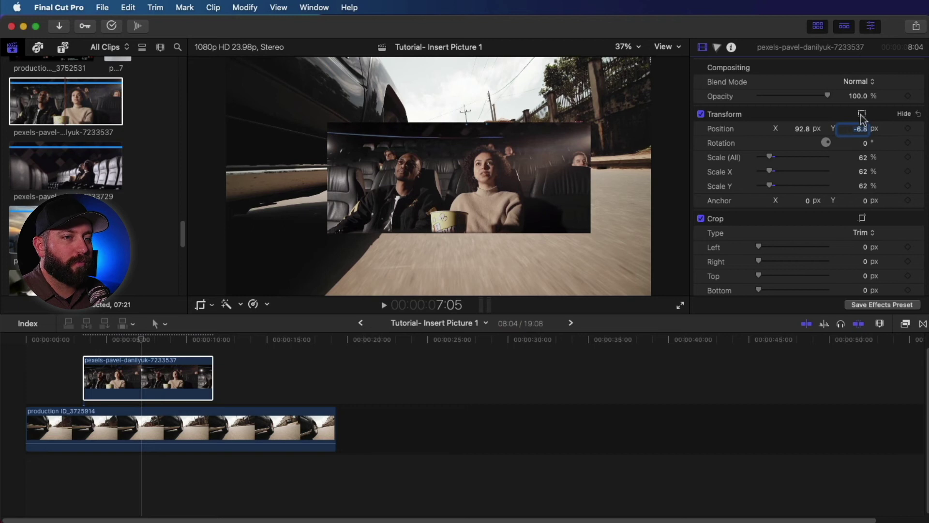
left_click(862, 115)
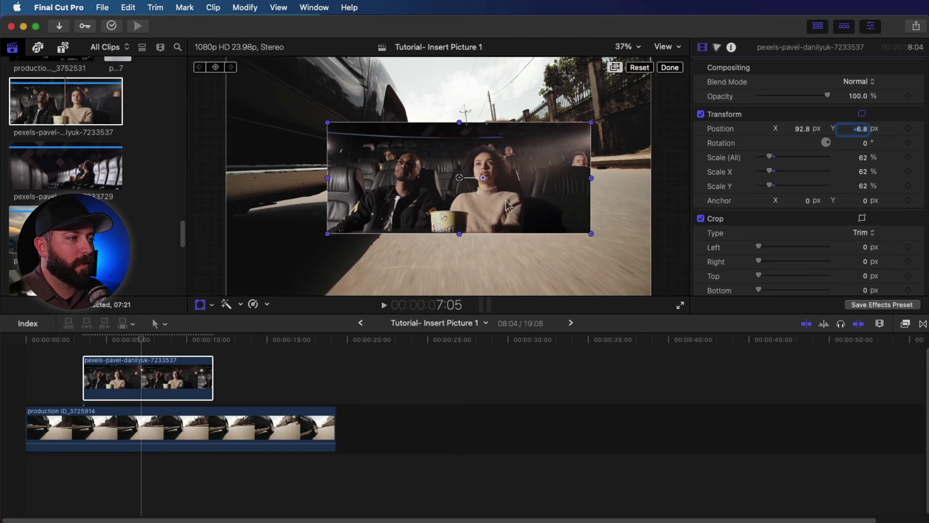
Move the inset to the top-right corner and apply a Shape Mask to it.
left_click_drag(463, 188, 530, 109)
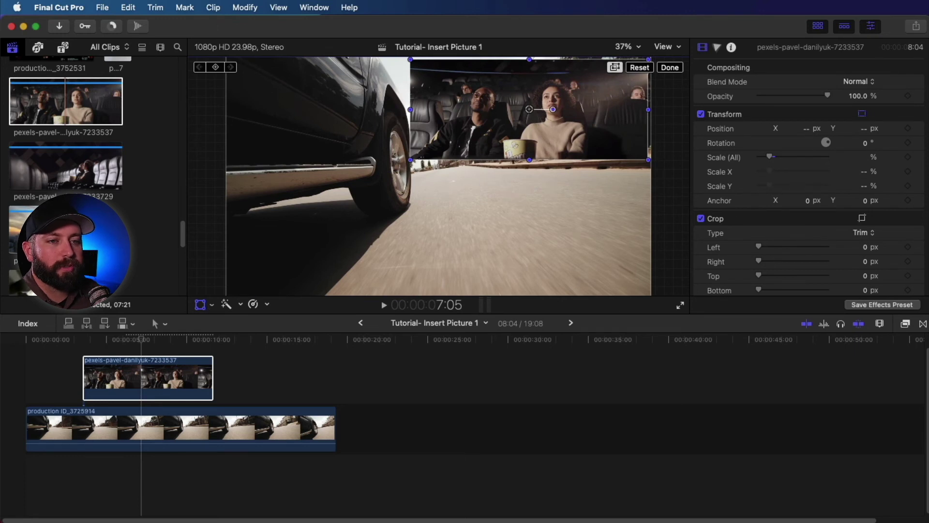
left_click(904, 324)
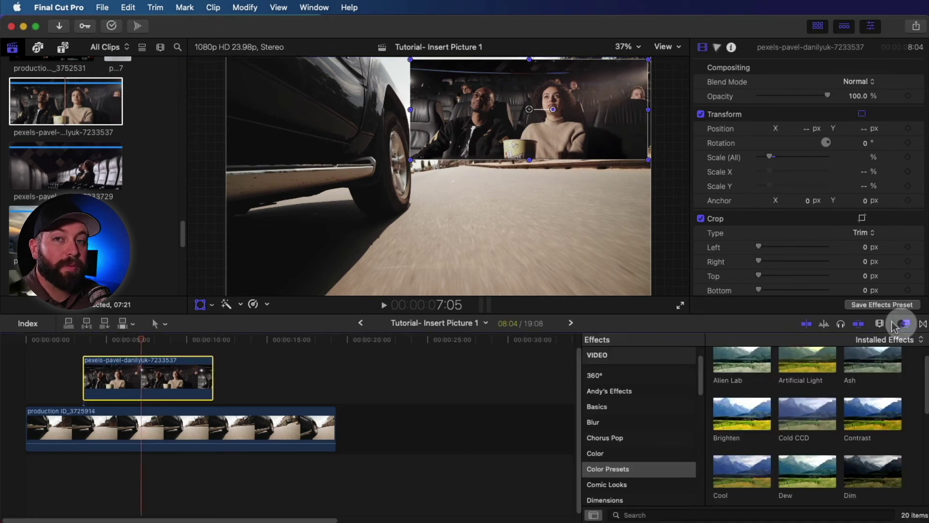
left_click(400, 207)
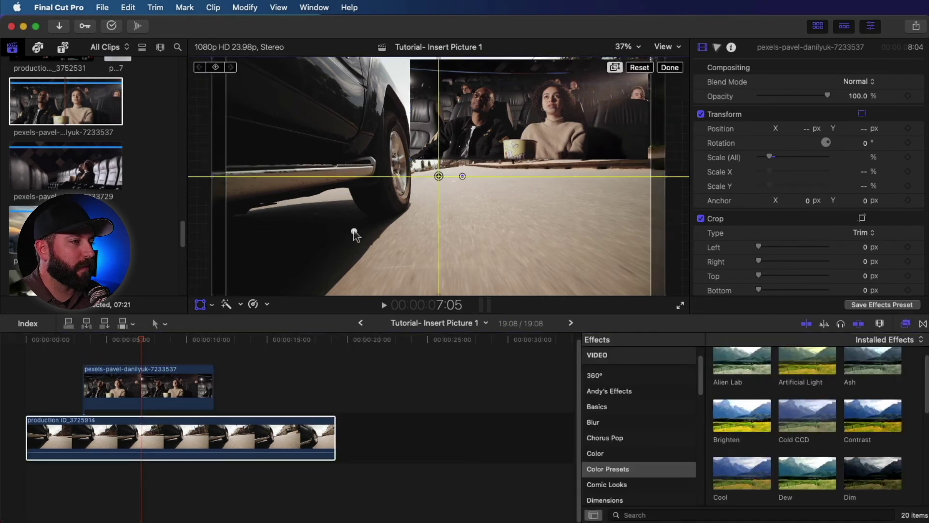
left_click(640, 513)
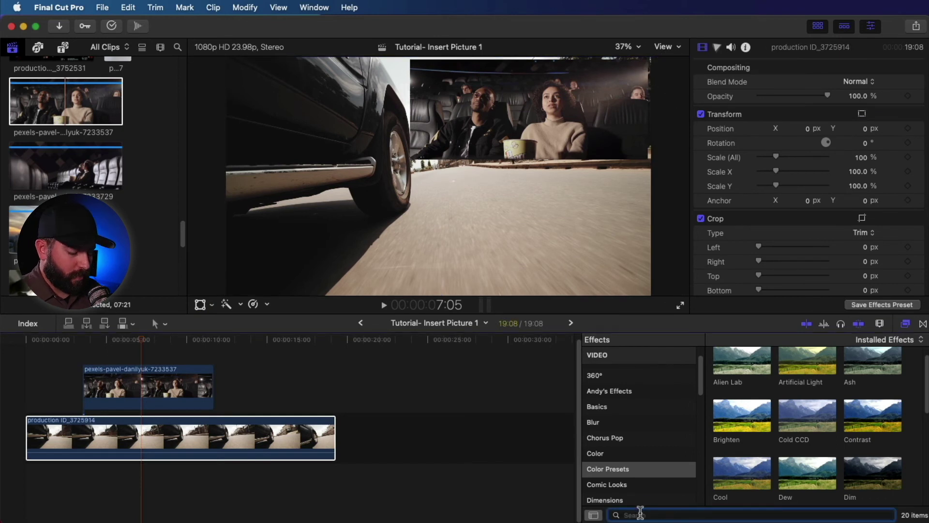
type("mask")
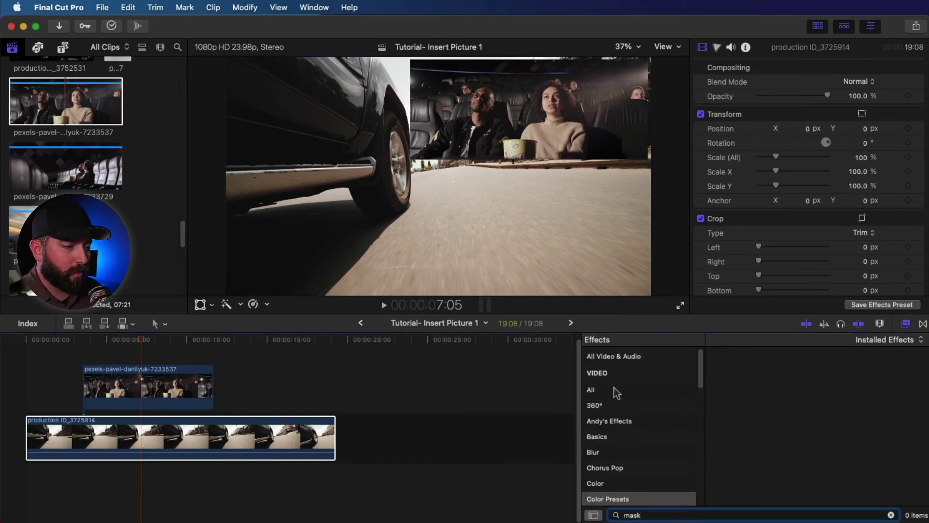
left_click(611, 387)
scroll(770, 398, "down", 1)
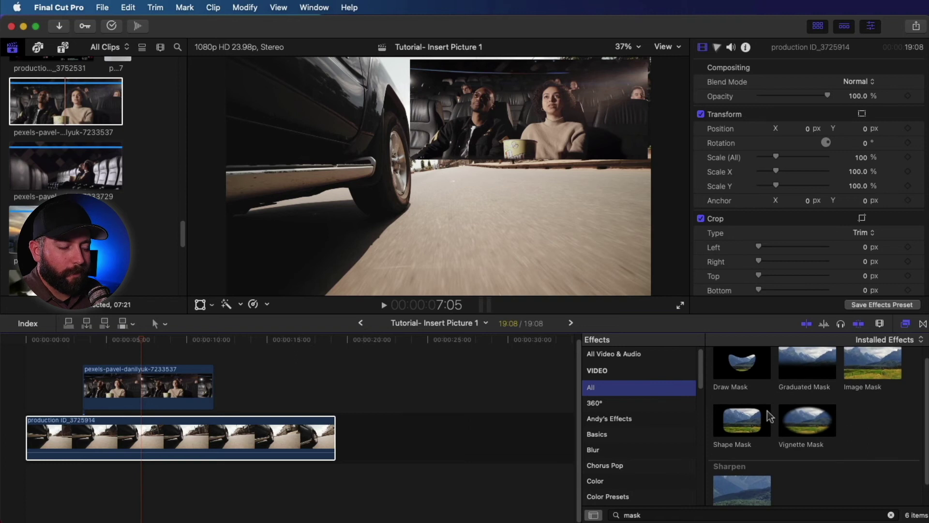
left_click_drag(759, 421, 181, 398)
Set the mask's feather to 0, round its corners, enlarge it, and move the masked inset upper right.
left_click(121, 387)
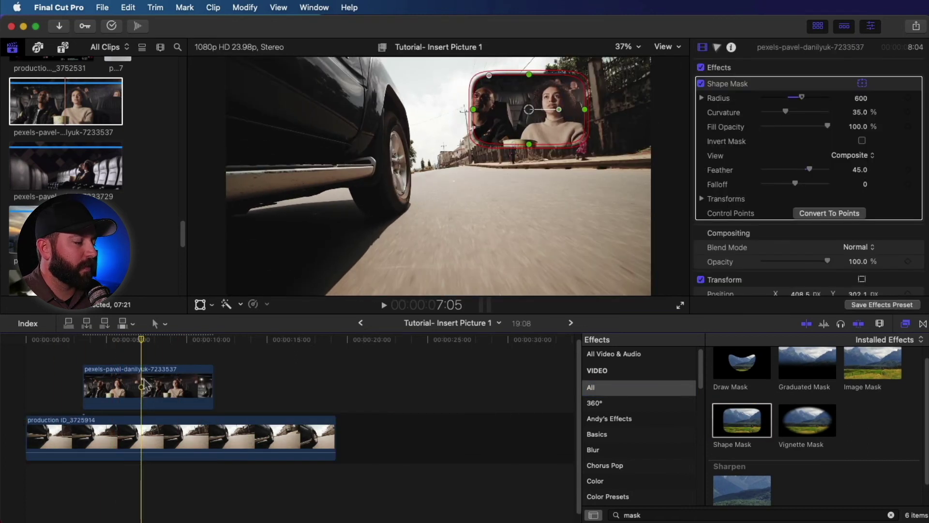
left_click_drag(531, 115, 521, 114)
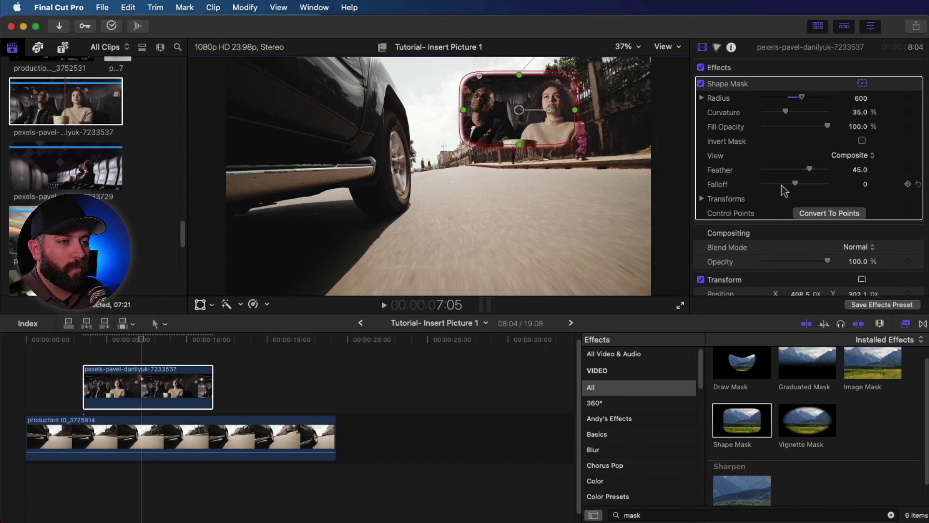
type("0")
key("Return")
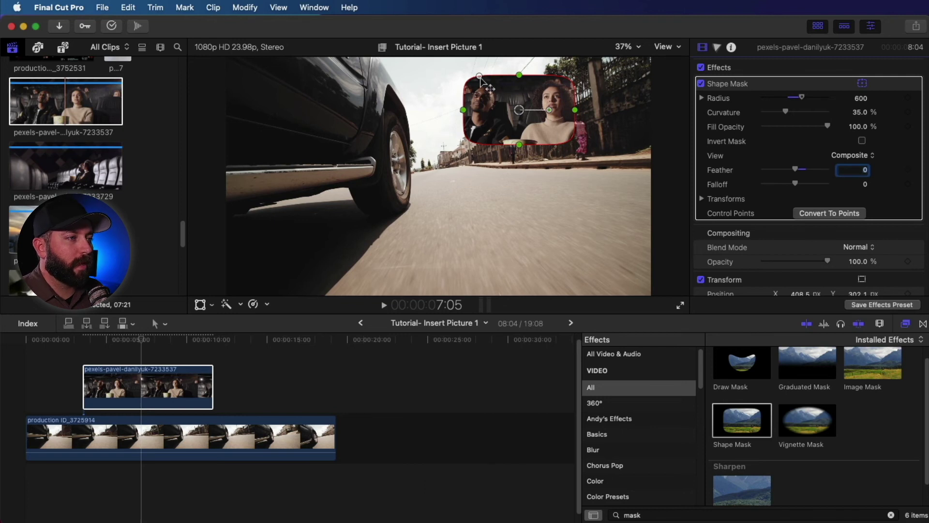
mouse_move(480, 78)
left_mouse_down()
mouse_move(505, 79)
mouse_move(490, 78)
left_mouse_up()
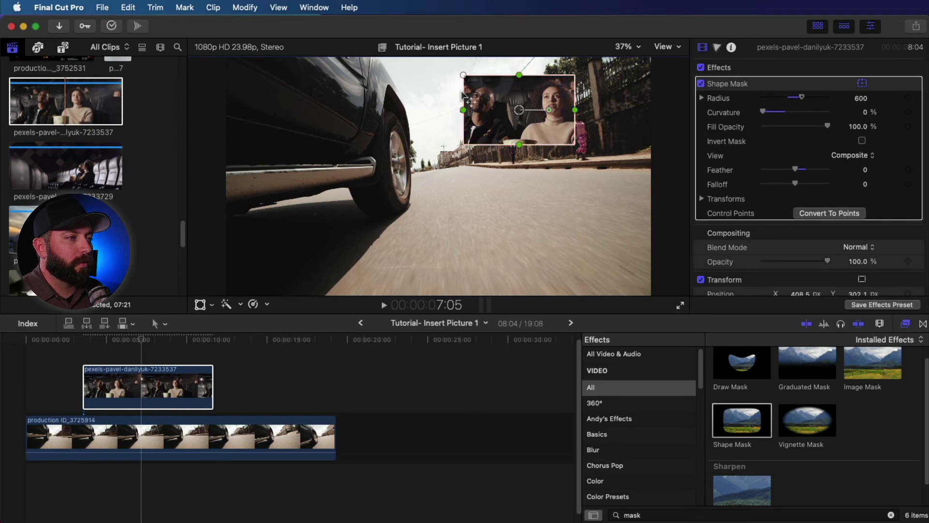
left_click_drag(461, 147, 454, 155)
left_click_drag(795, 169, 799, 169)
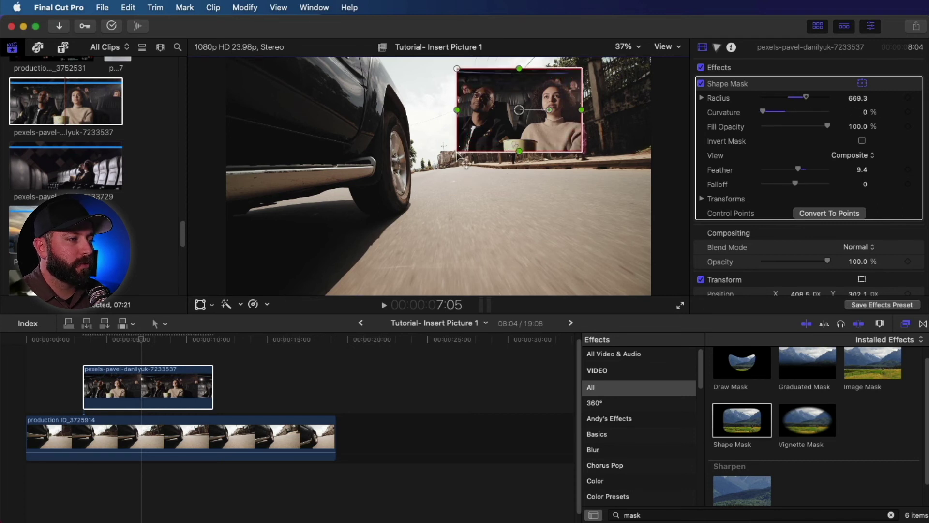
type("0")
key("Return")
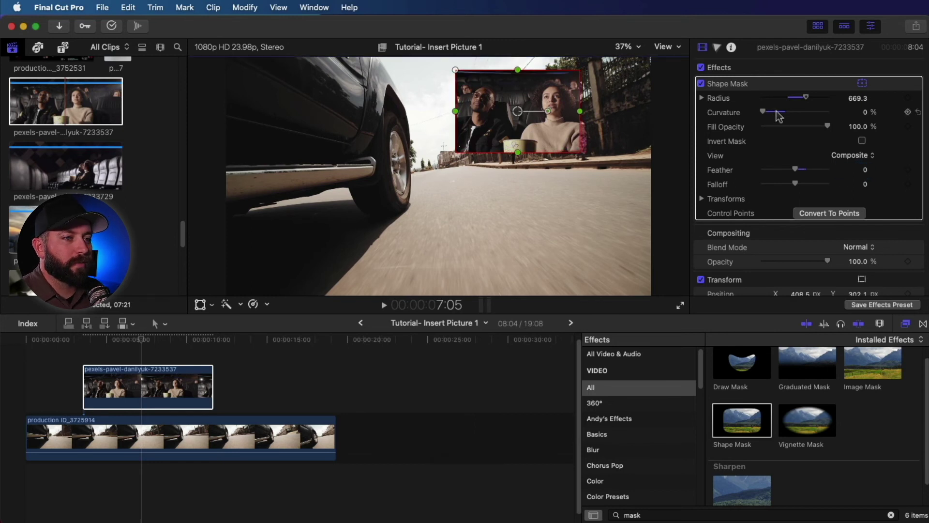
left_click(199, 304)
left_click_drag(529, 116, 590, 105)
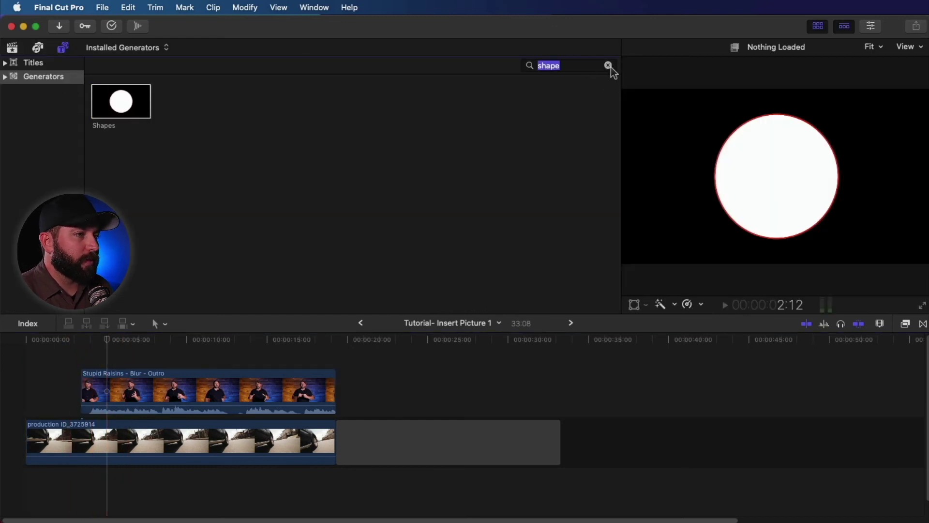
Place a Shapes generator above the Stupid Raisins clip, extended to match the clips below.
left_click(608, 66)
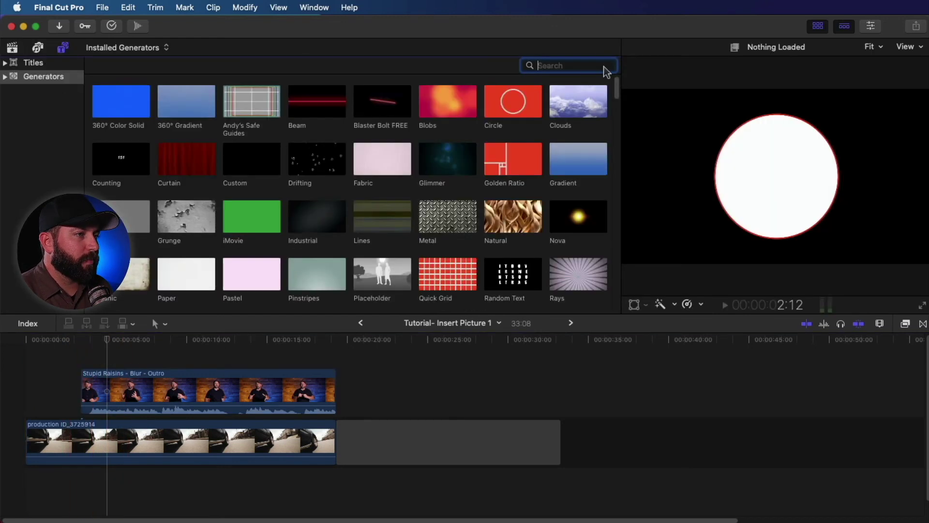
type("shape")
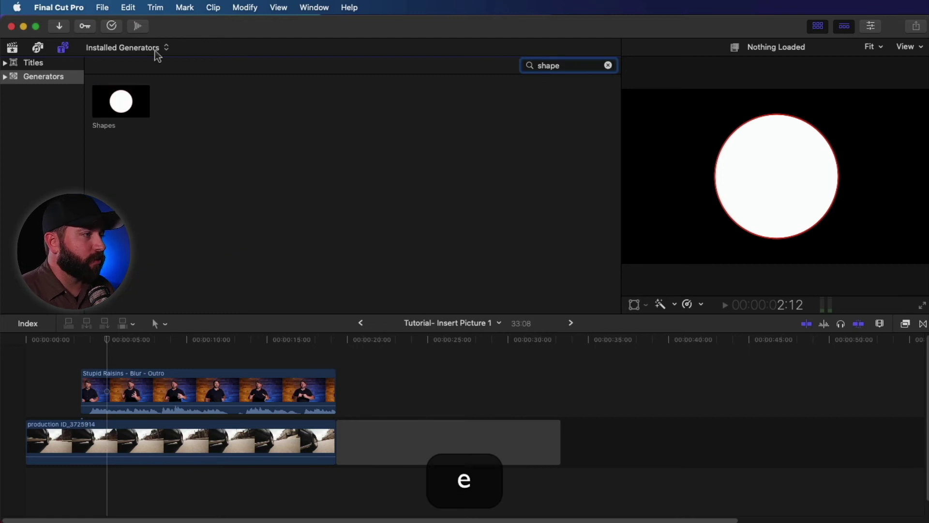
left_click(141, 97)
left_click_drag(135, 104, 81, 351)
left_click_drag(240, 352, 331, 352)
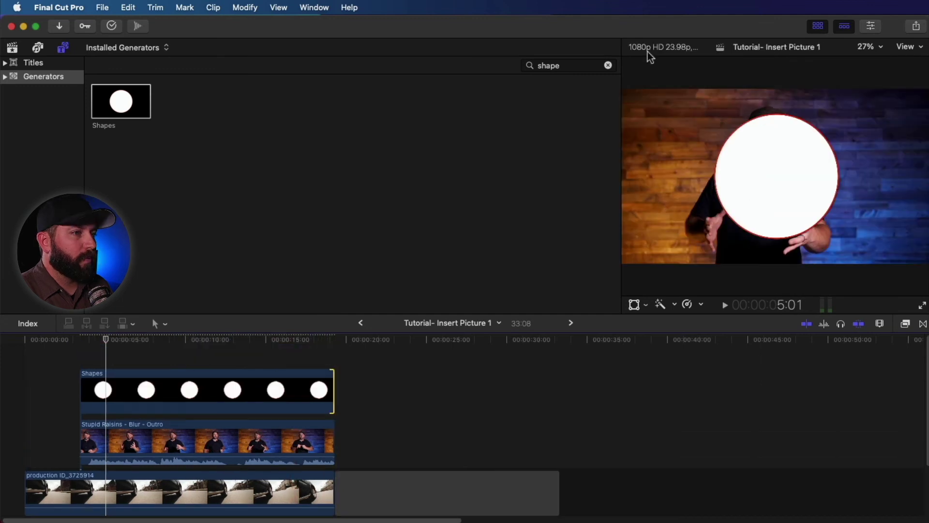
left_click(818, 27)
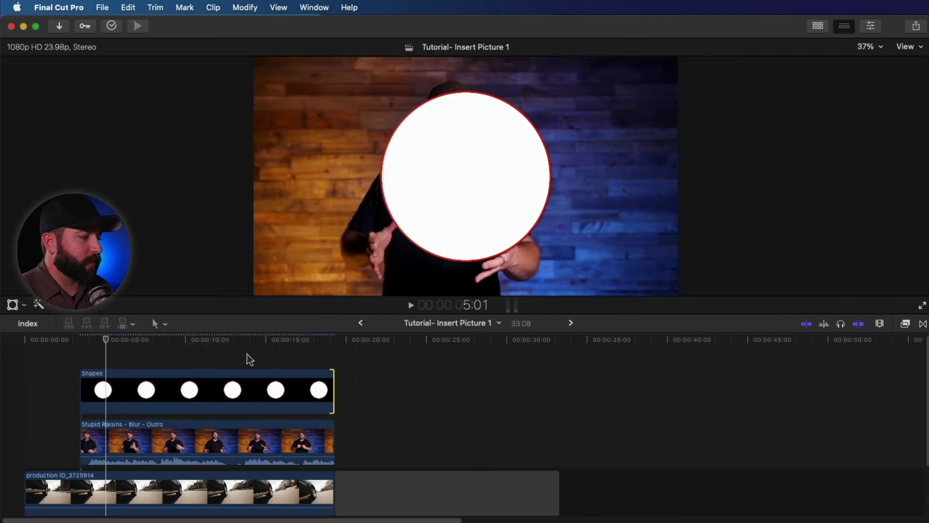
left_click(249, 382)
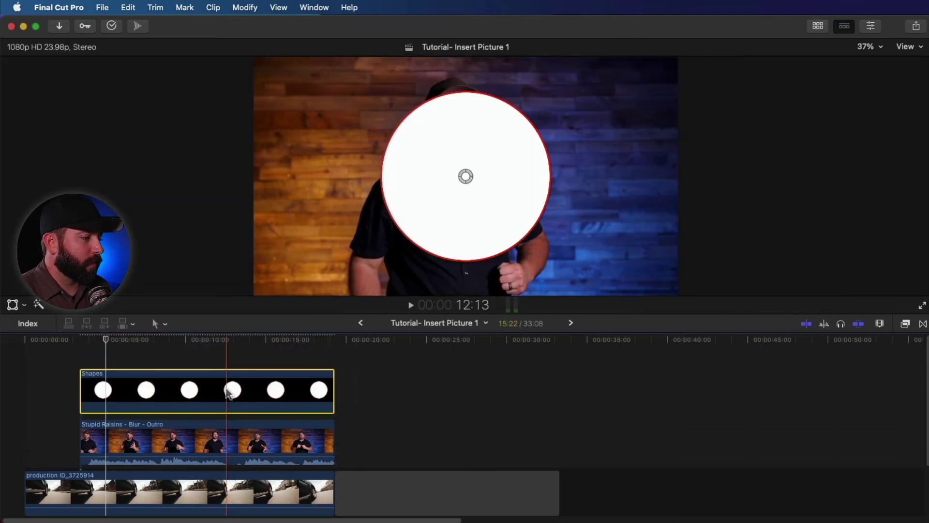
Make the Shapes circle an unfilled ring with a white outline of width 30.91.
left_click(871, 26)
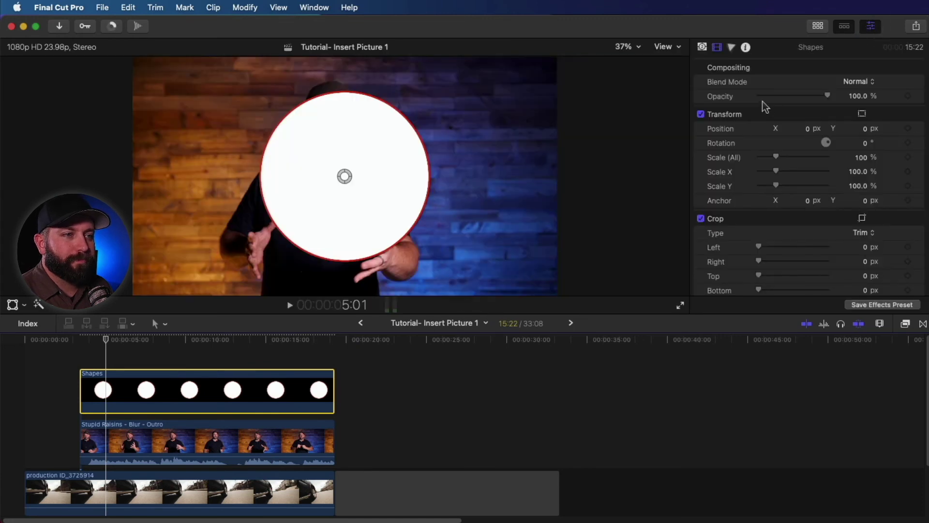
left_click(703, 47)
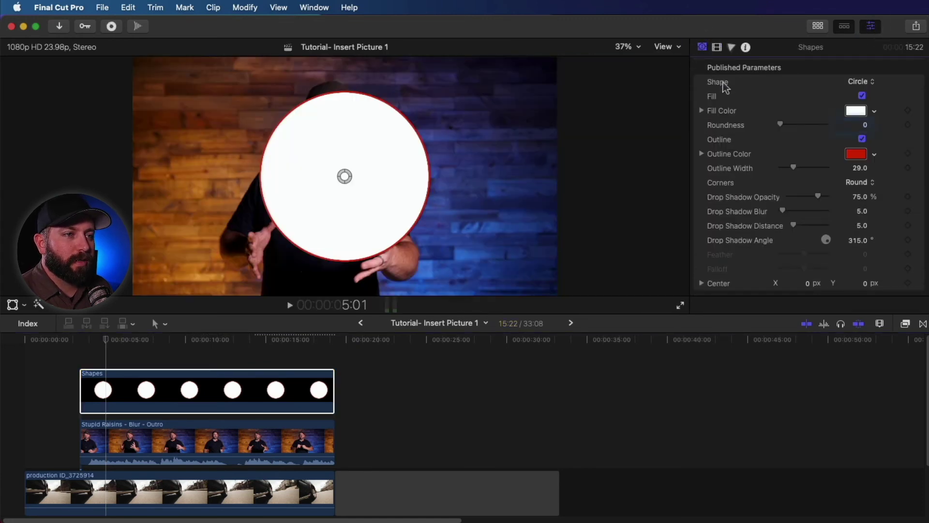
left_click(861, 95)
left_click_drag(343, 178, 325, 161)
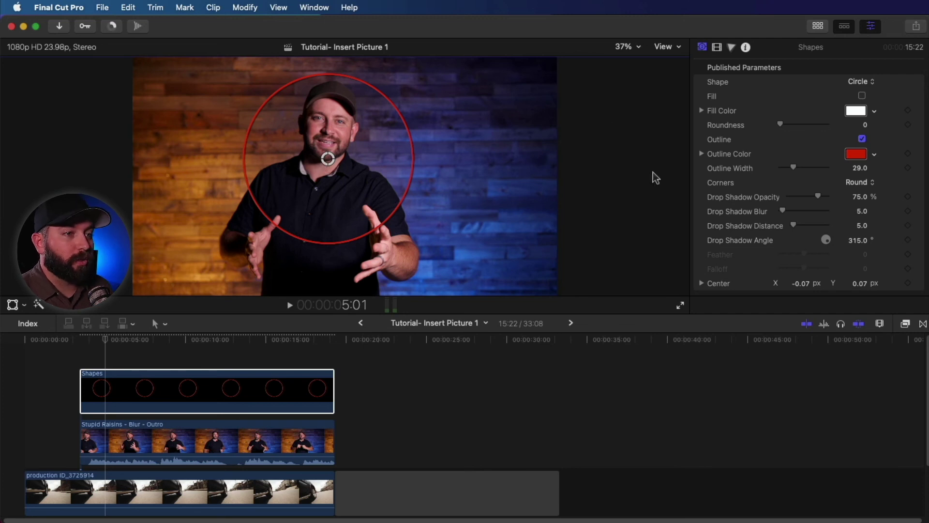
left_click(874, 155)
left_click(856, 170)
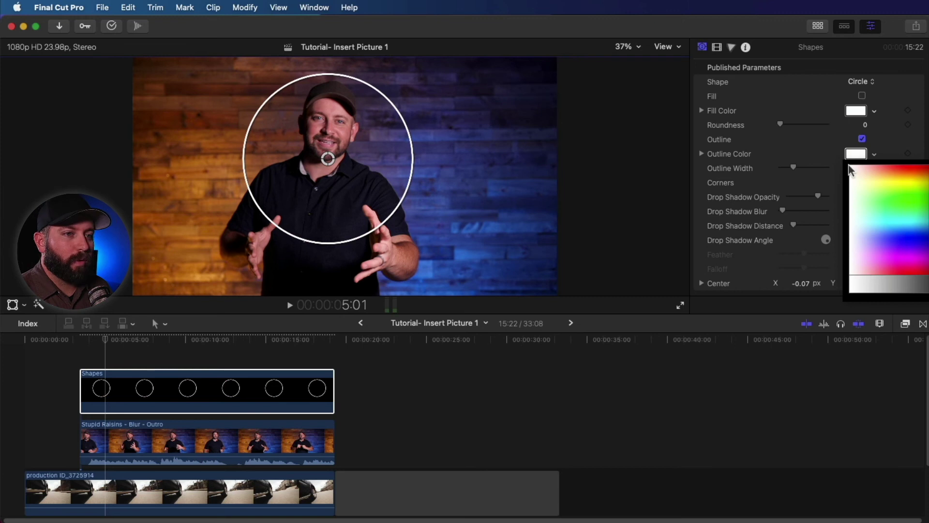
left_click_drag(793, 168, 794, 169)
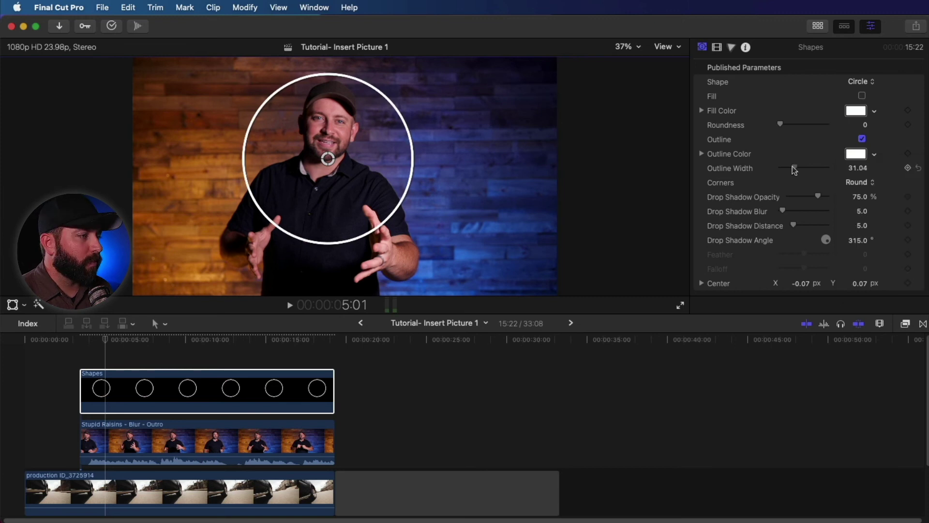
left_click(227, 438)
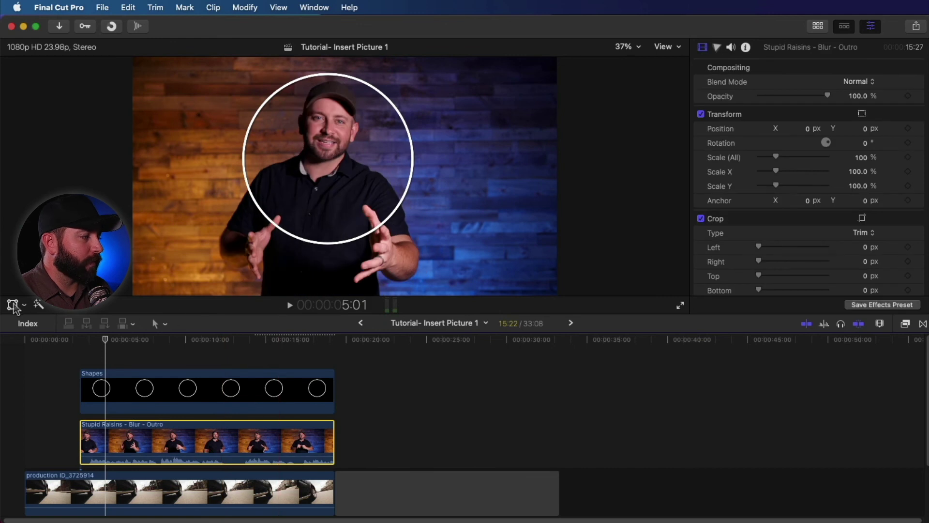
Scale the presenter to 83.73% at position -6.7, 70.0 so he fits inside the ring.
left_click(13, 305)
left_click_drag(341, 175, 349, 173)
left_click_drag(558, 289, 457, 241)
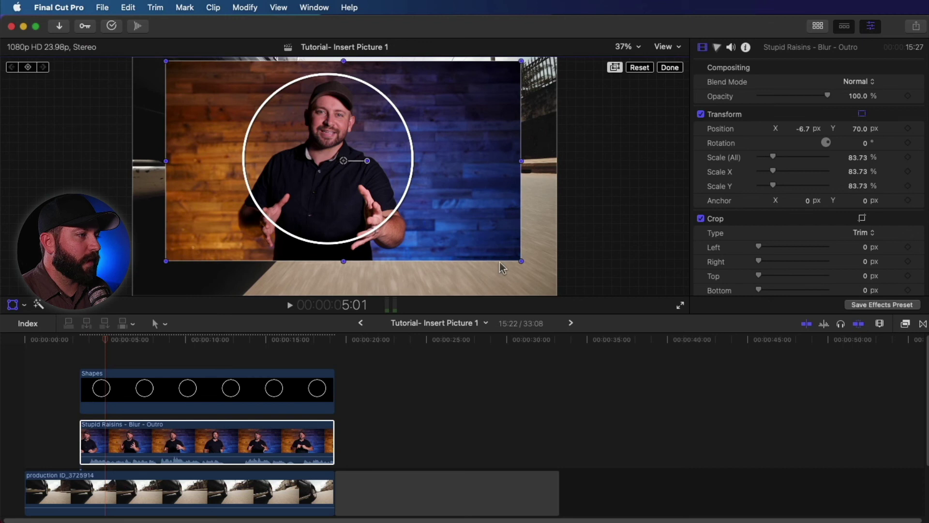
left_click(258, 401)
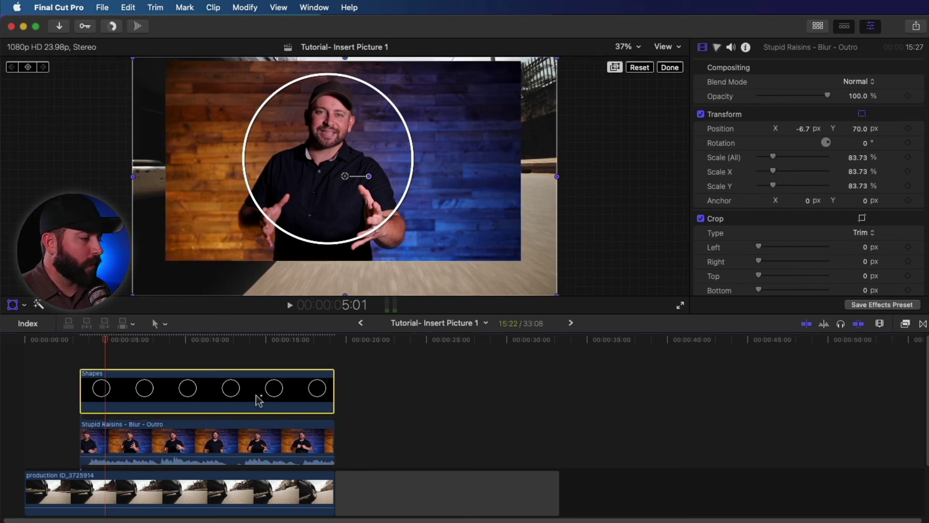
Duplicate the ring Shapes clip onto a new layer with Option-drag.
key("super")
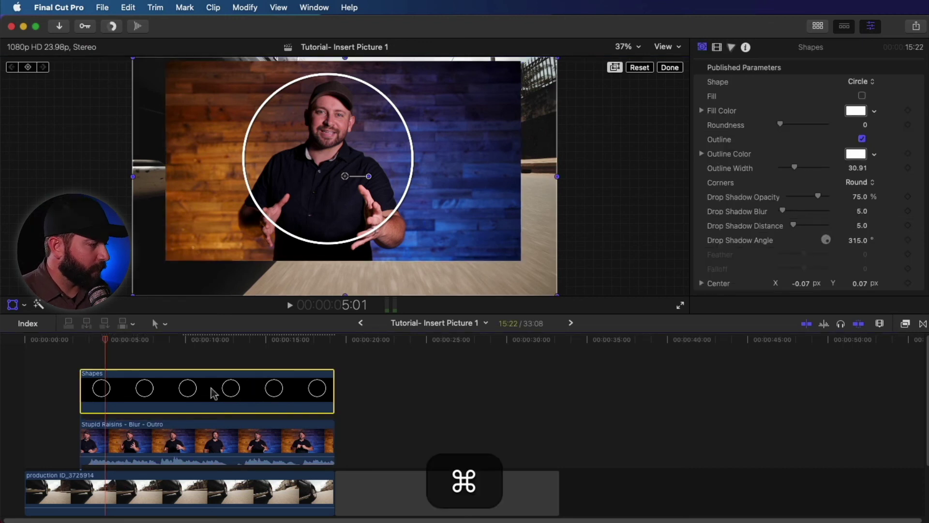
key("alt")
left_click_drag(207, 385, 206, 336)
left_click(192, 380)
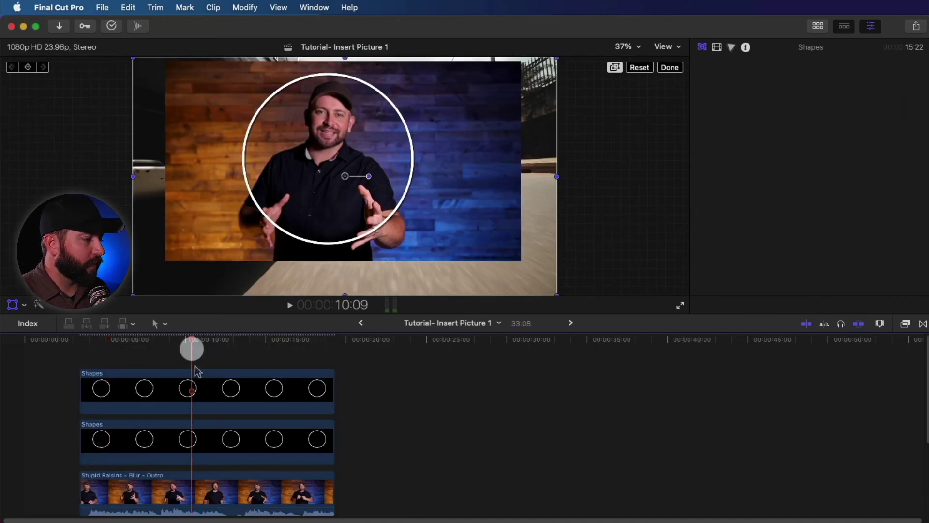
left_click(294, 428)
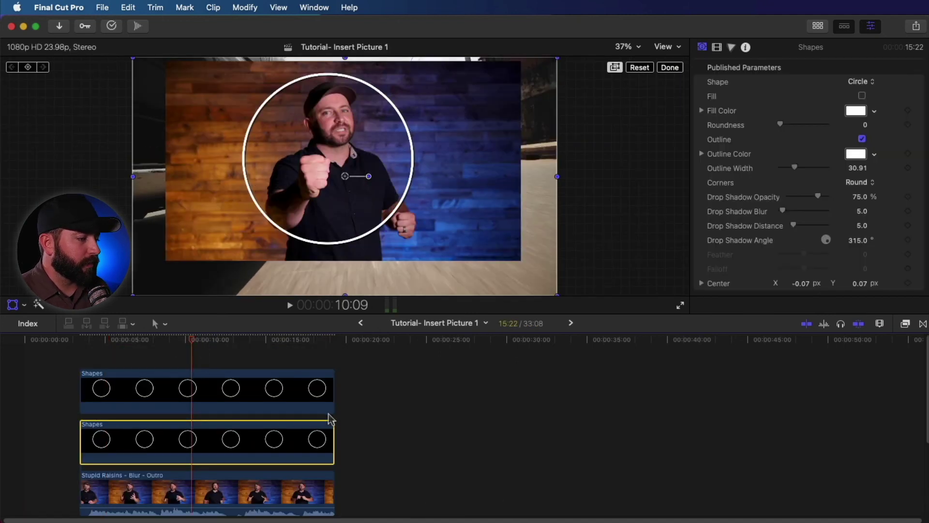
Fill the lower circle copy and set its Blend Mode to Stencil Alpha.
left_click(862, 95)
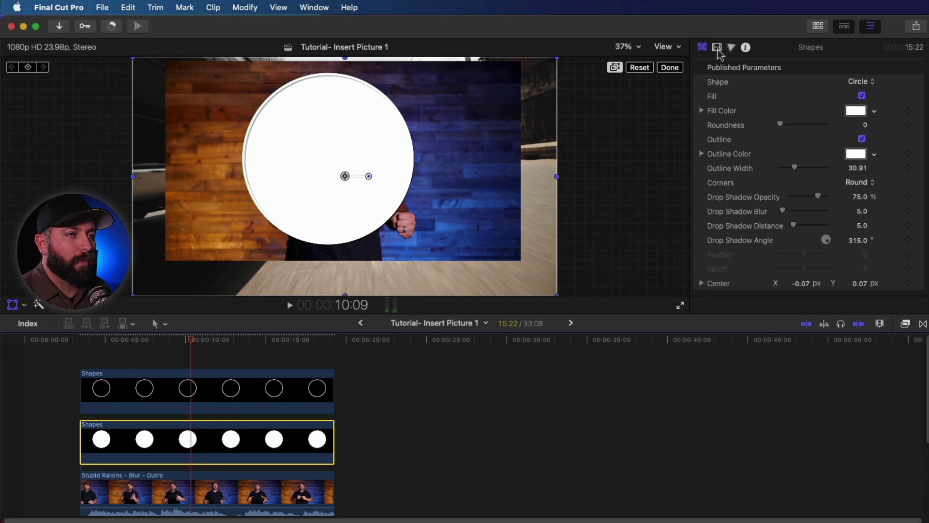
left_click(716, 47)
left_click(862, 82)
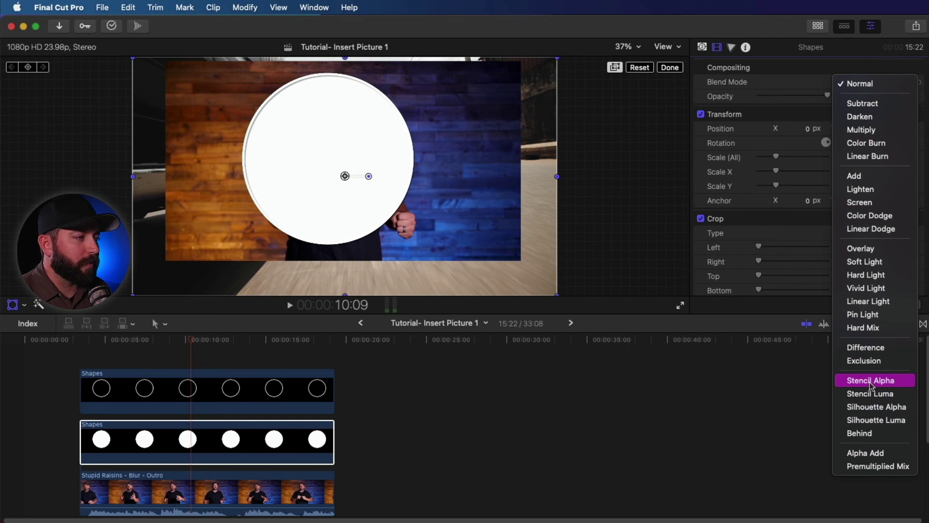
left_click(871, 381)
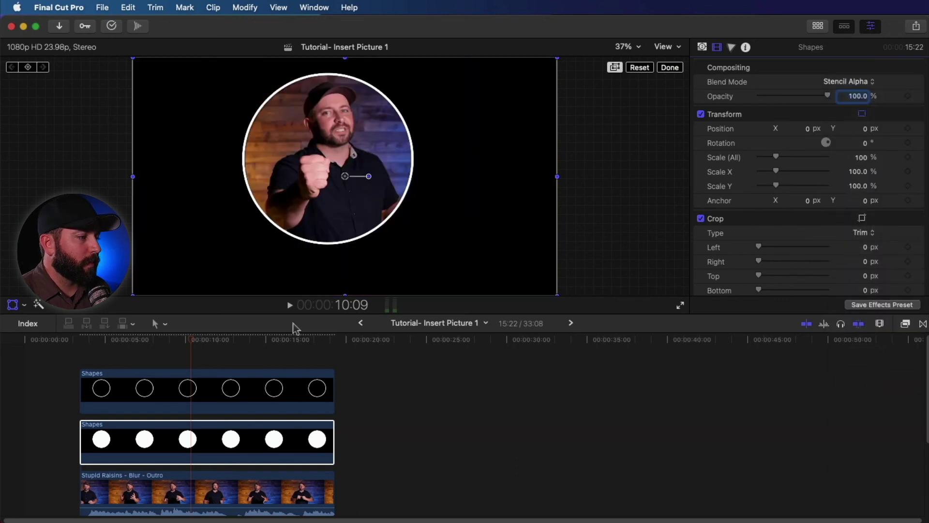
left_click(363, 369)
scroll(348, 419, "down", 3)
Combine the ring, stencil circle and presenter into compound clip 'Picture in Picture' and open it.
left_click(234, 347)
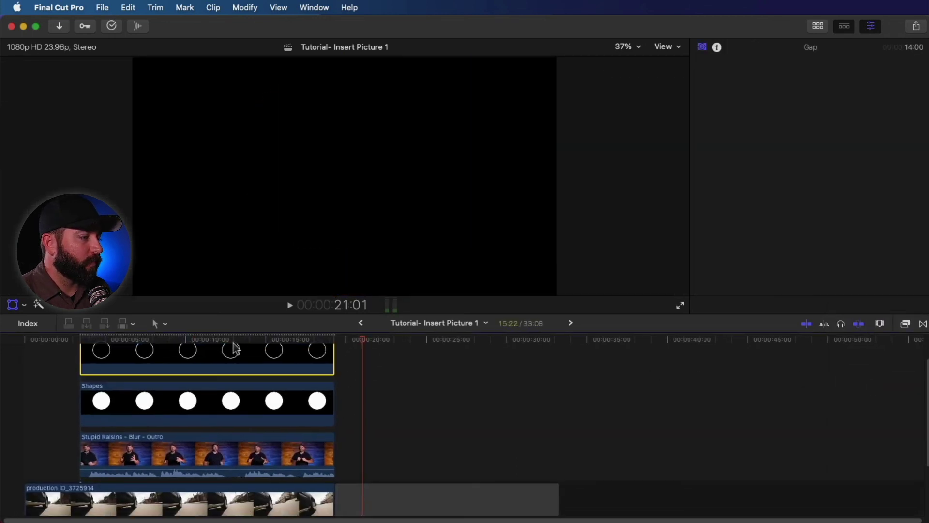
left_click(235, 347)
left_click_drag(357, 358, 242, 467)
right_click(244, 410)
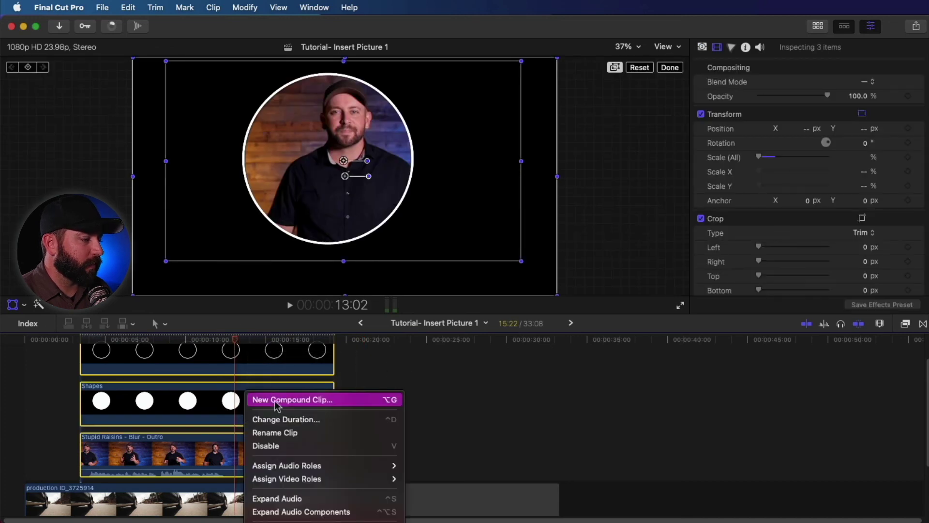
left_click(261, 399)
type("Picture in")
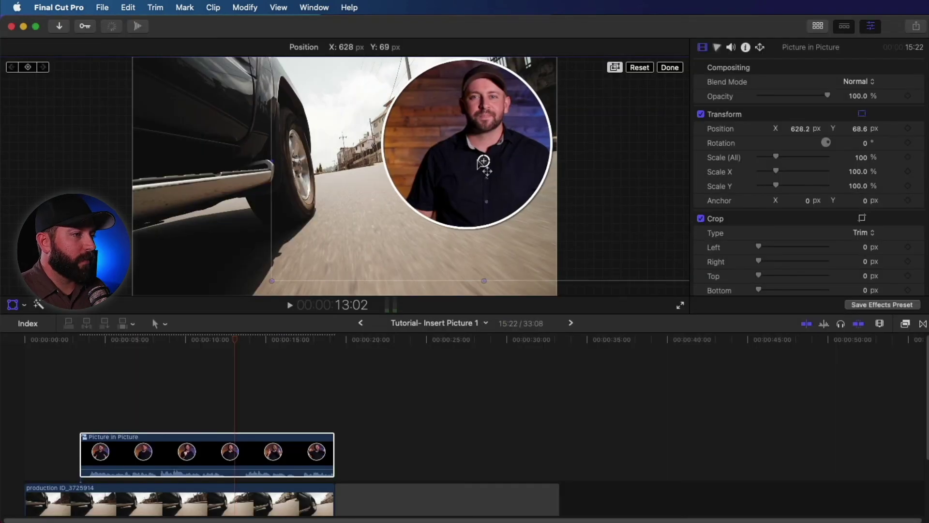
left_click(220, 452)
double_click(220, 453)
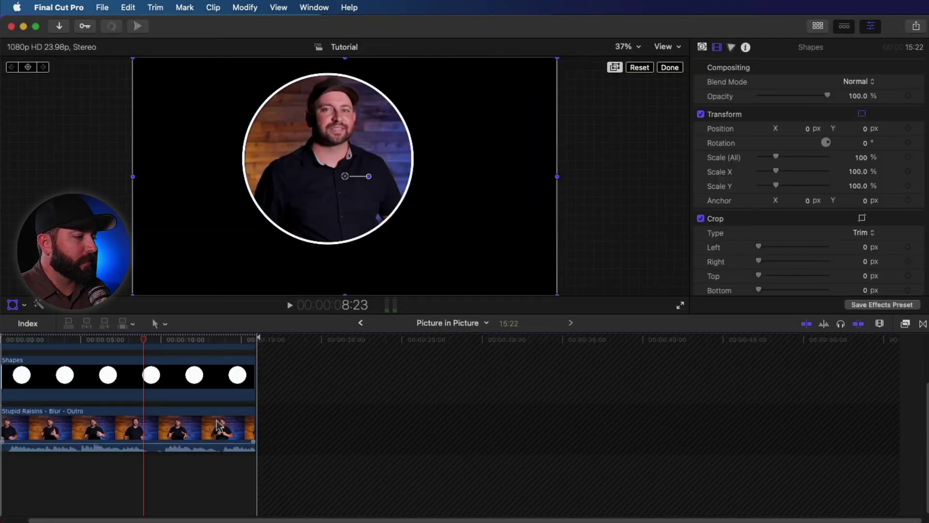
Reposition the presenter image inside the circle, undoing the unwanted shift, and confirm with Done.
left_click_drag(343, 183, 337, 166)
key("cmd+z")
left_click(669, 67)
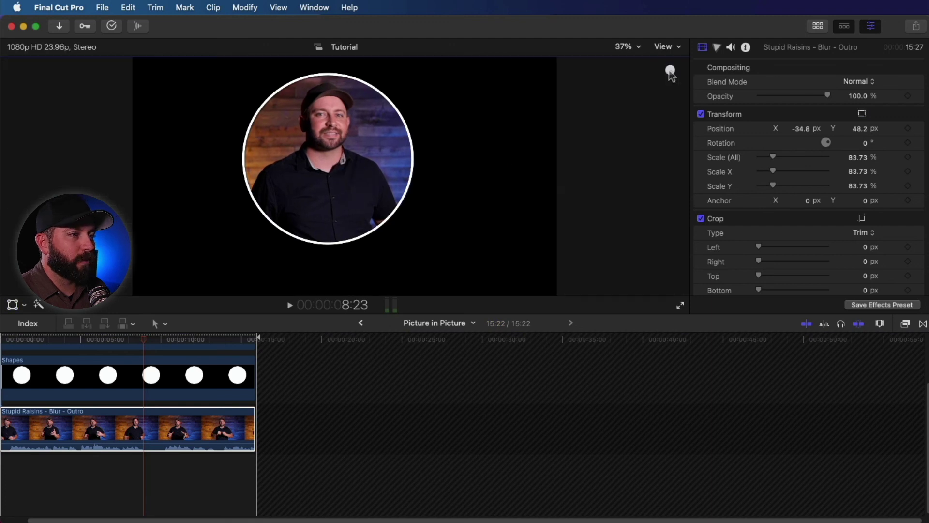
Play back the compound clip to check the framing, then return to the Insert Picture project.
scroll(120, 399, "left", 2)
key("space")
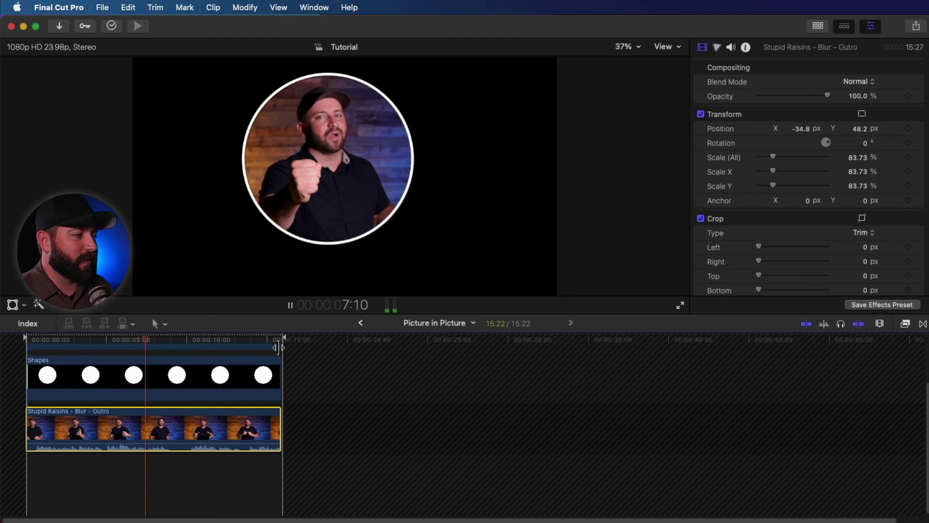
key("space")
left_click(361, 323)
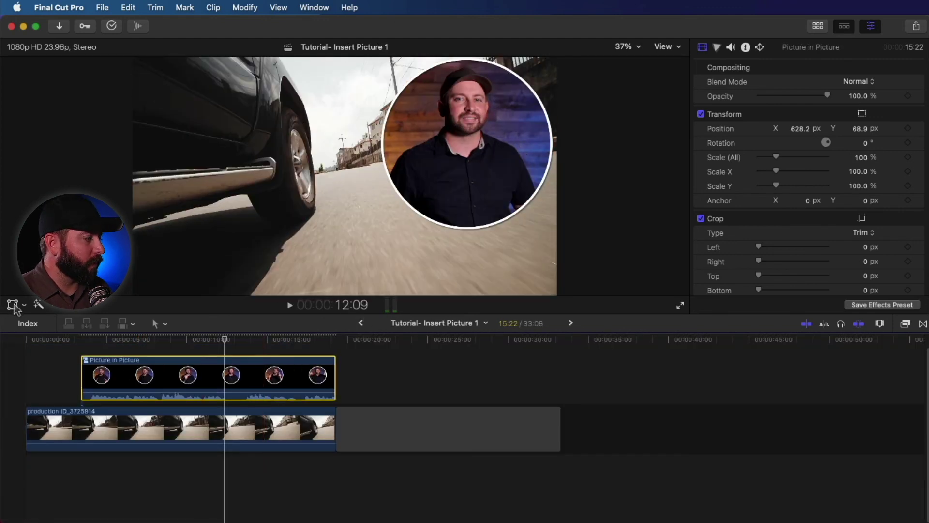
Scale the circular inset to 62.11%, move it to the top-right corner at 744.2, 236.4 px, and preview.
left_click(13, 305)
left_click_drag(279, 281, 358, 231)
left_click_drag(483, 162, 510, 126)
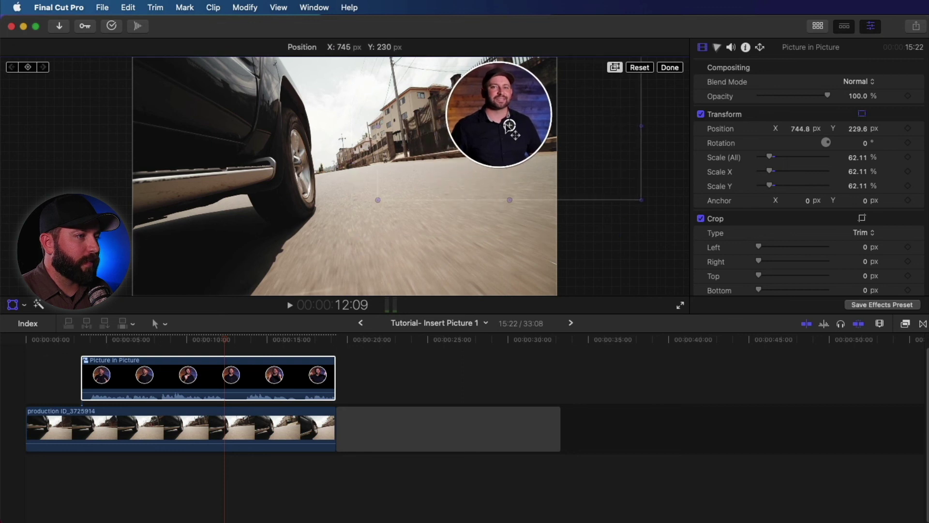
left_click(670, 67)
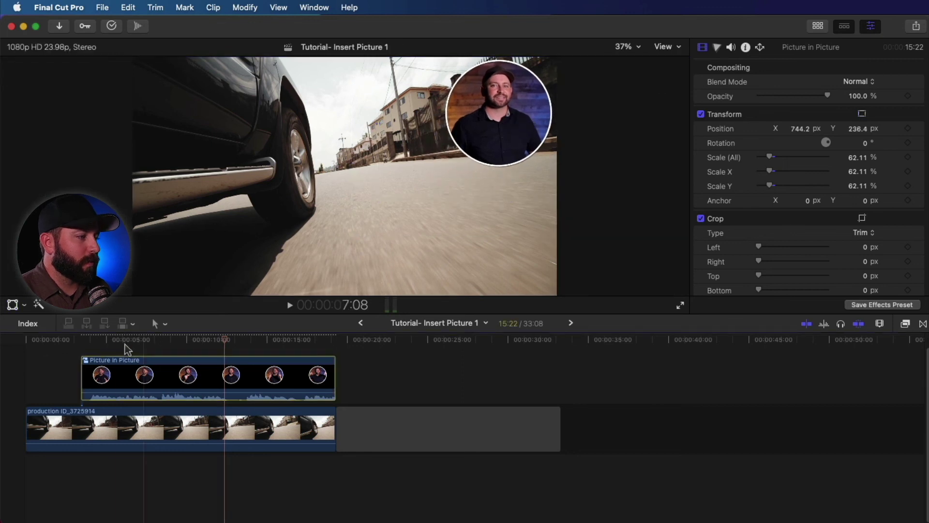
key("space")
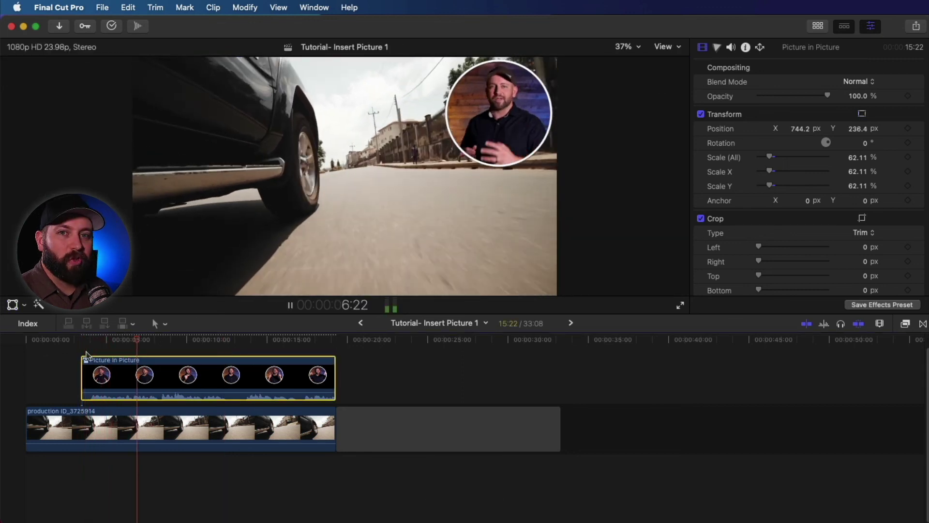